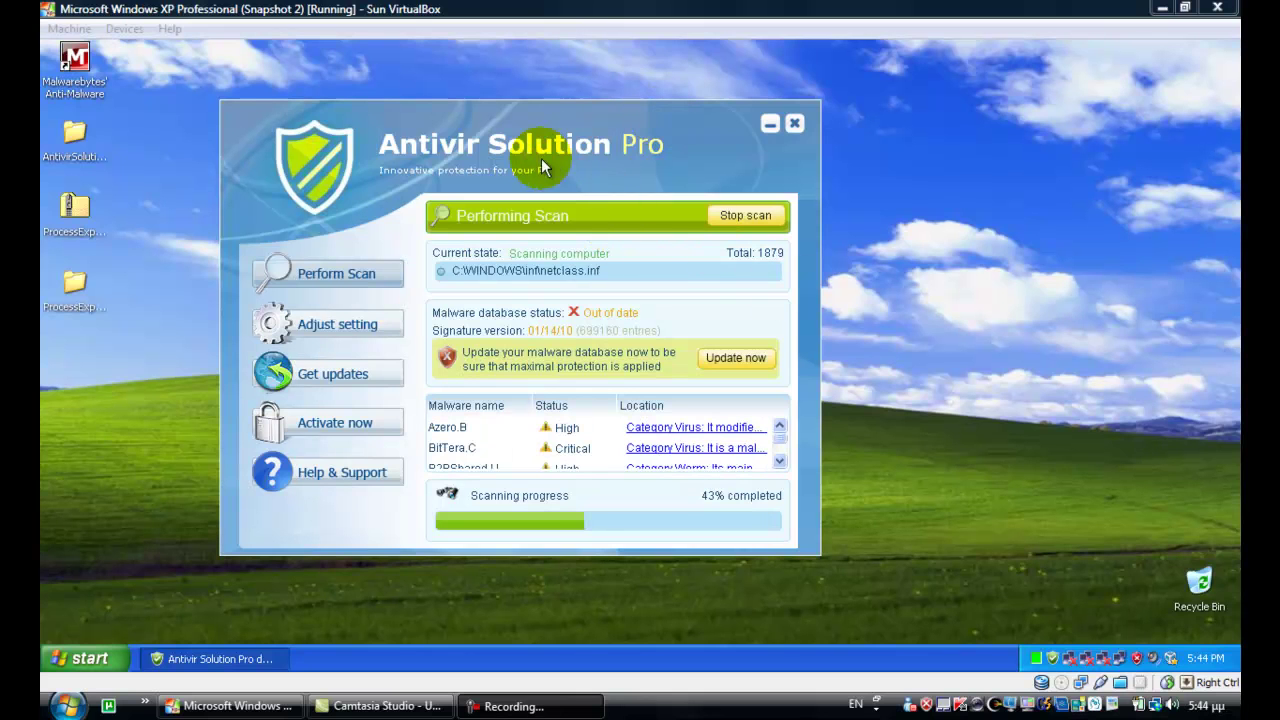
Move the Antivir Solution Pro window aside and launch Malwarebytes' Anti-Malware from the desktop.
left_click_drag(534, 114, 558, 90)
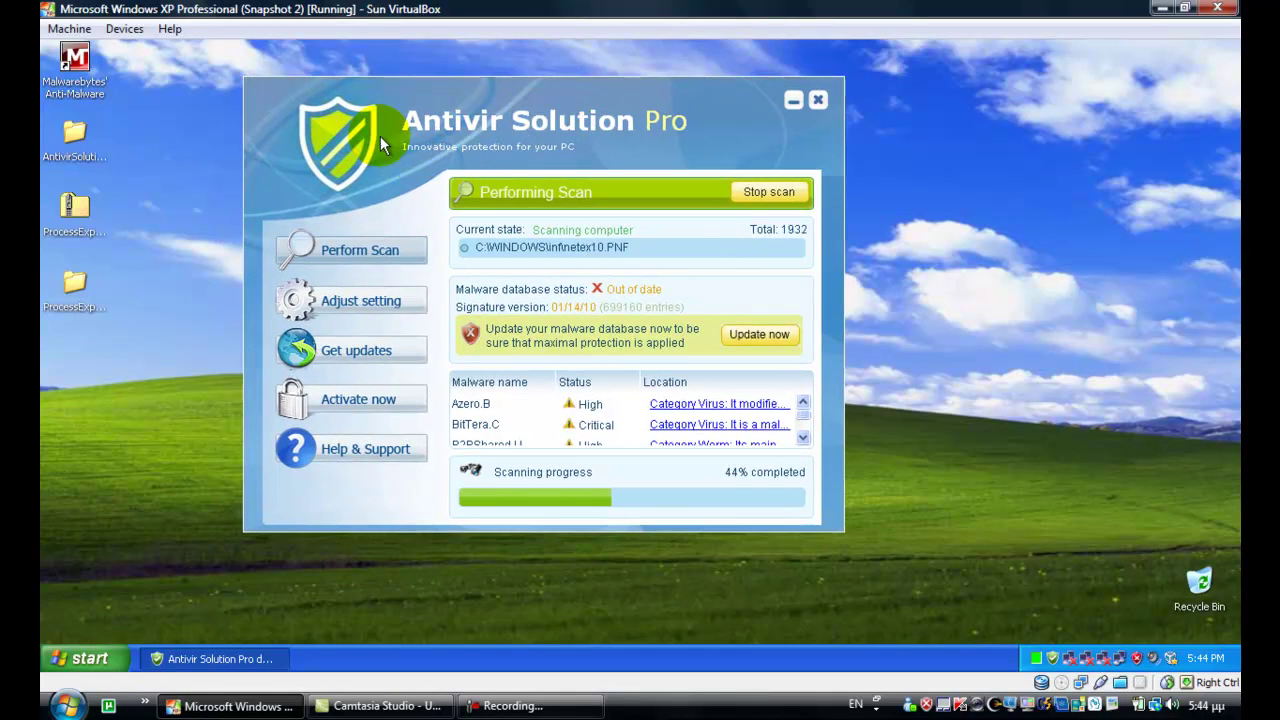
left_click_drag(650, 88, 562, 137)
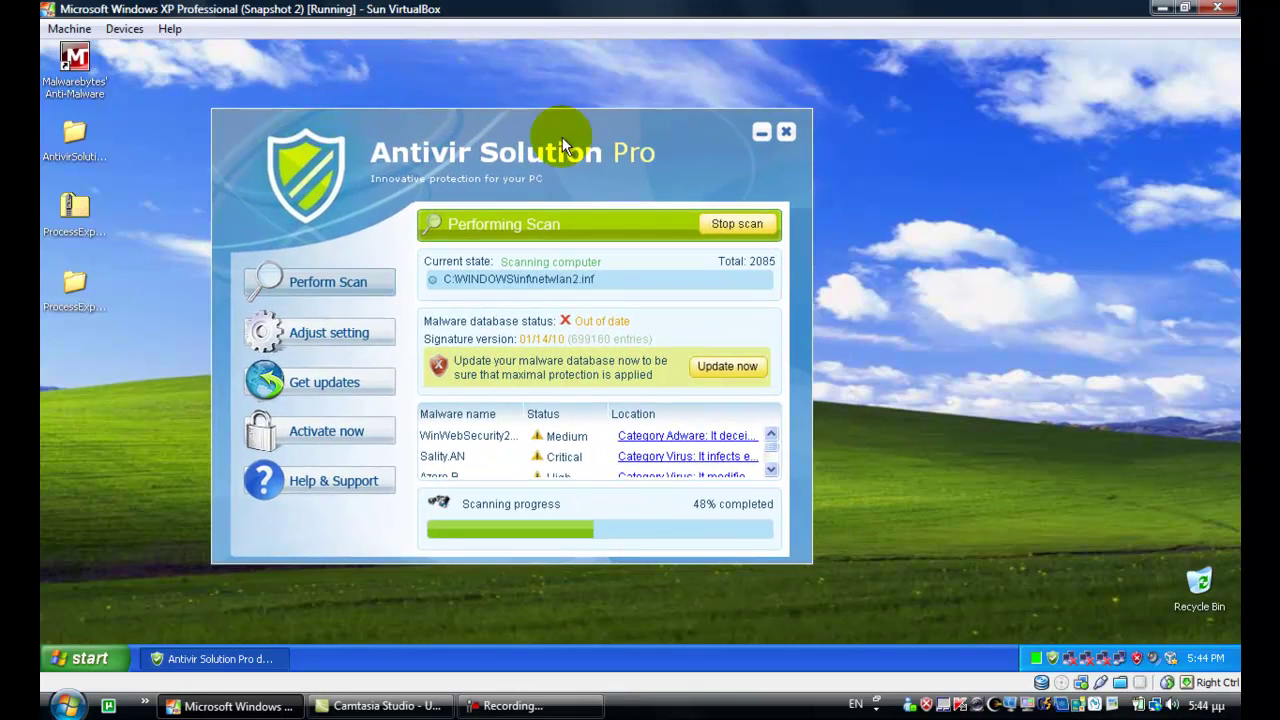
left_click_drag(520, 174, 554, 90)
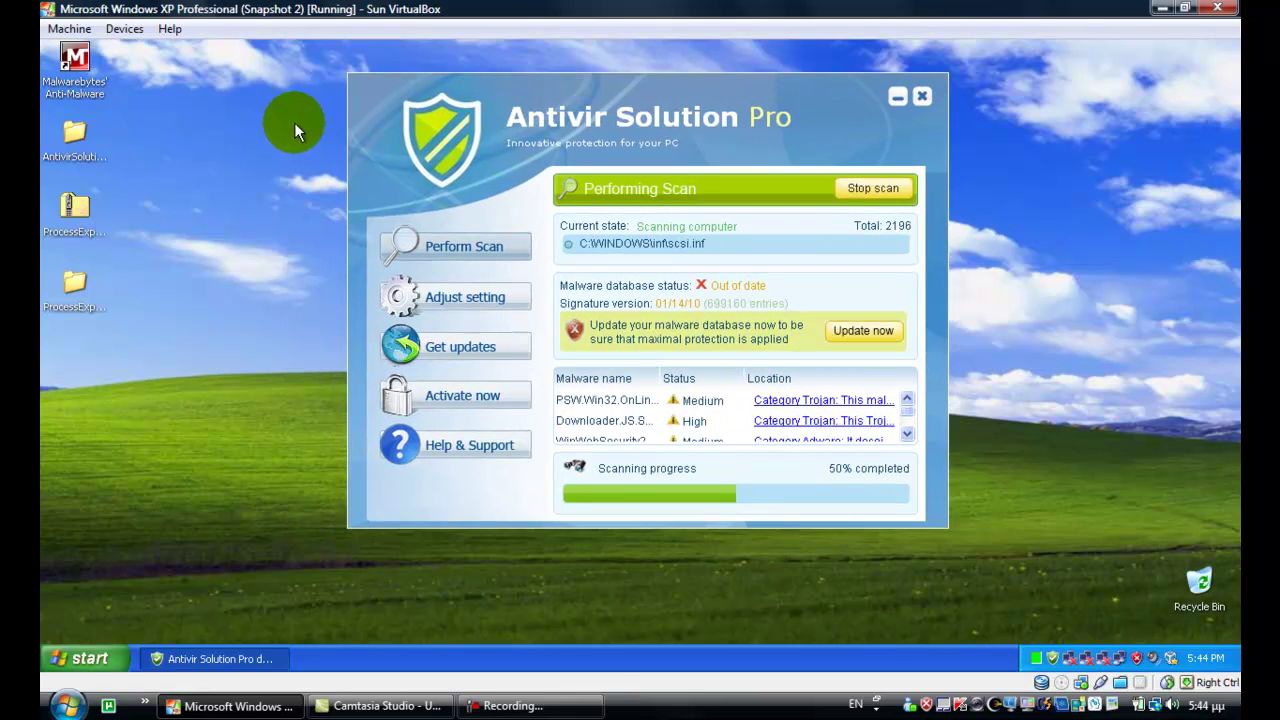
double_click(92, 90)
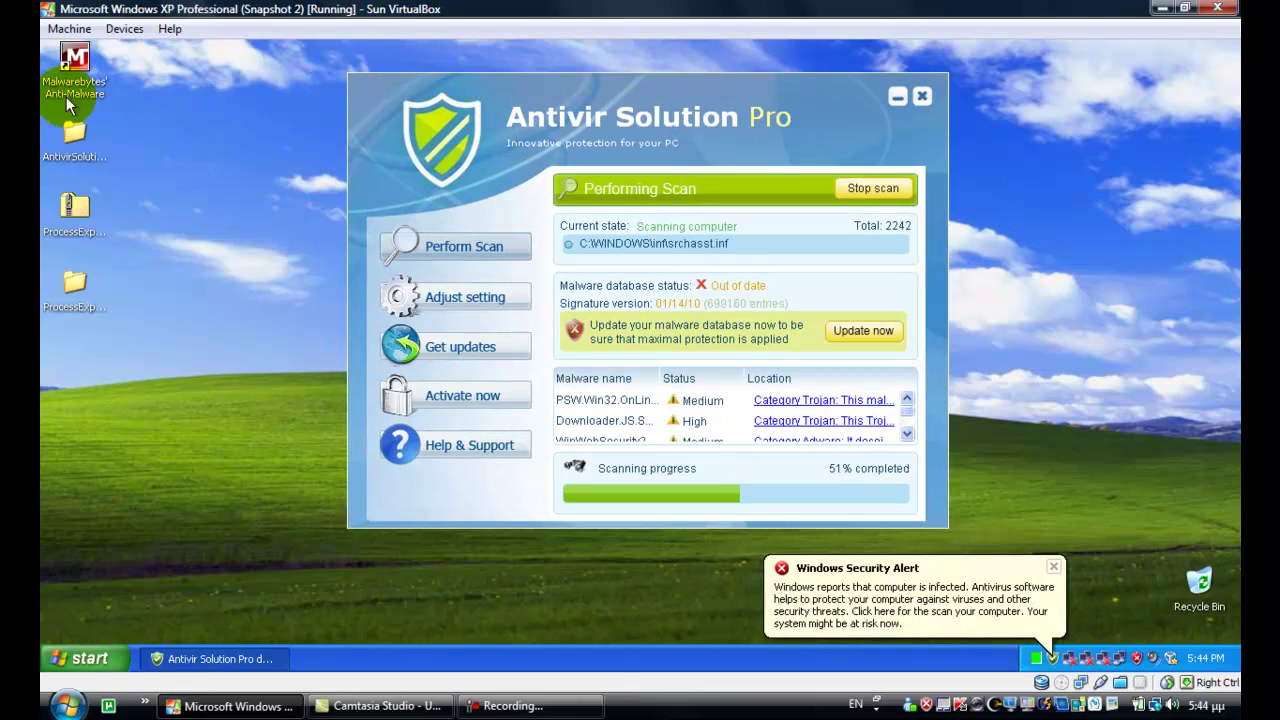
Decline the fake activation, dismiss the Security Alert, and close Antivir Solution Pro.
left_click_drag(682, 92, 568, 72)
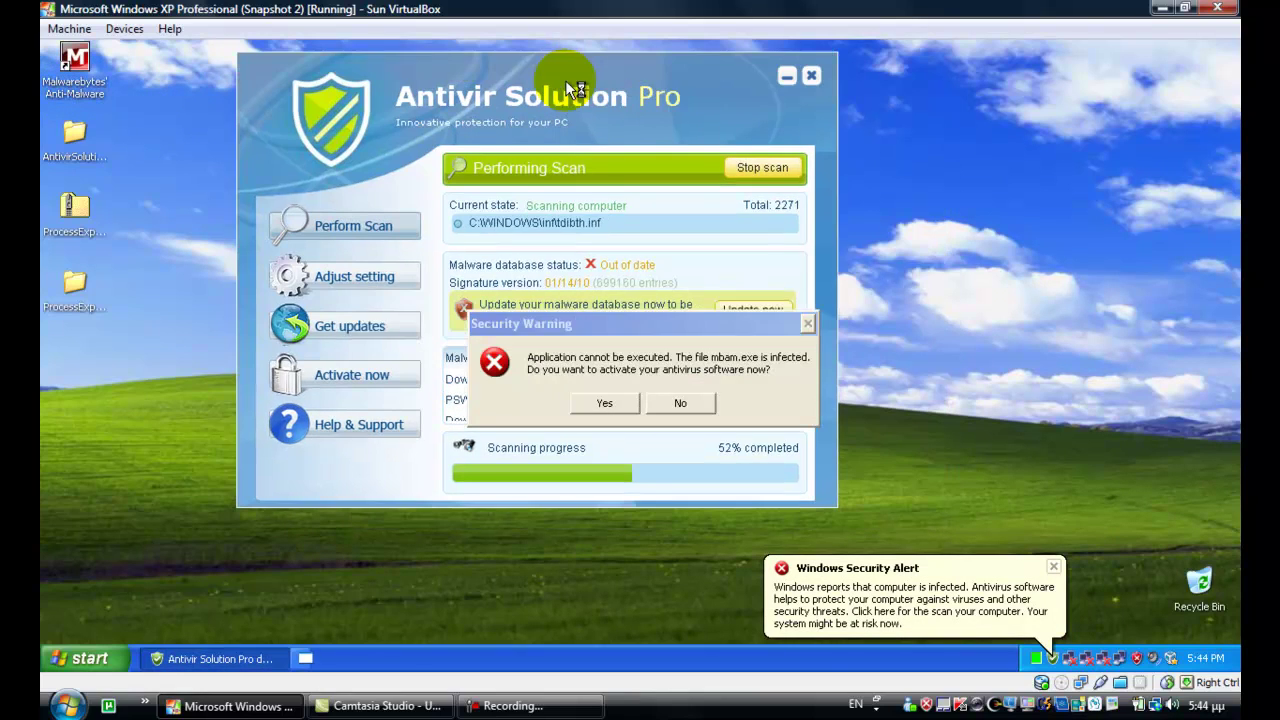
left_click(692, 405)
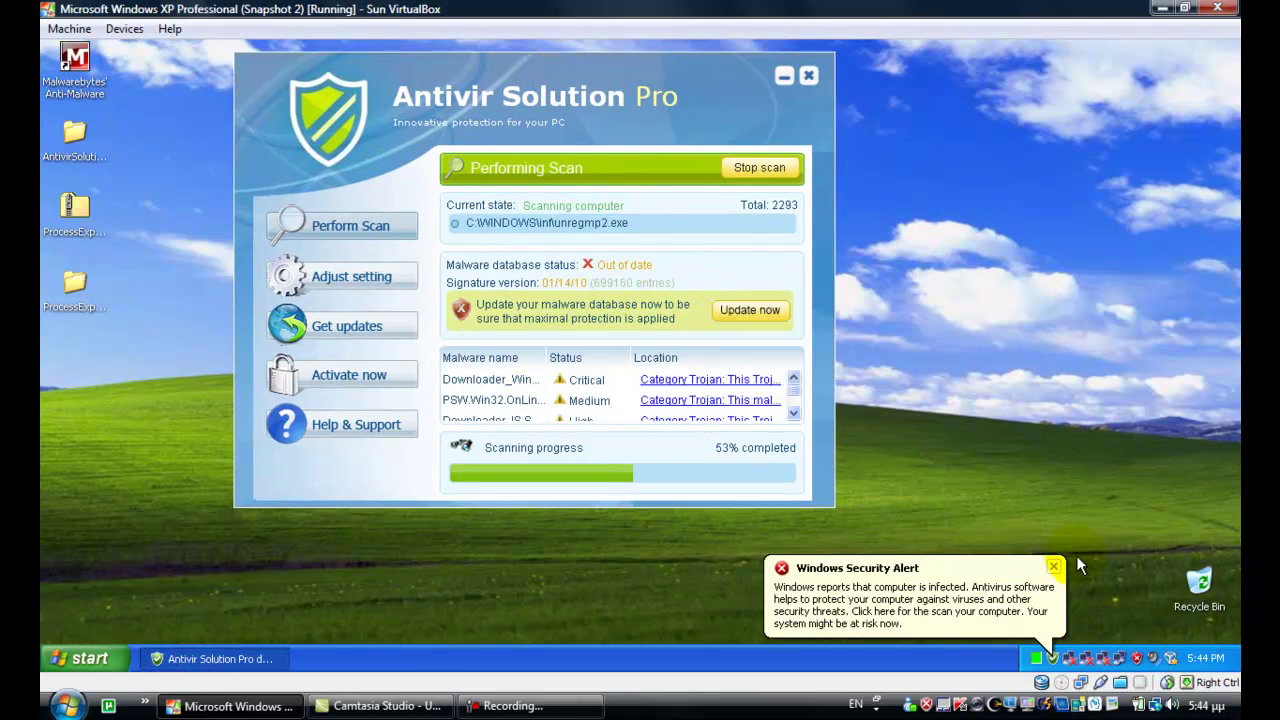
left_click(1055, 572)
left_click(808, 75)
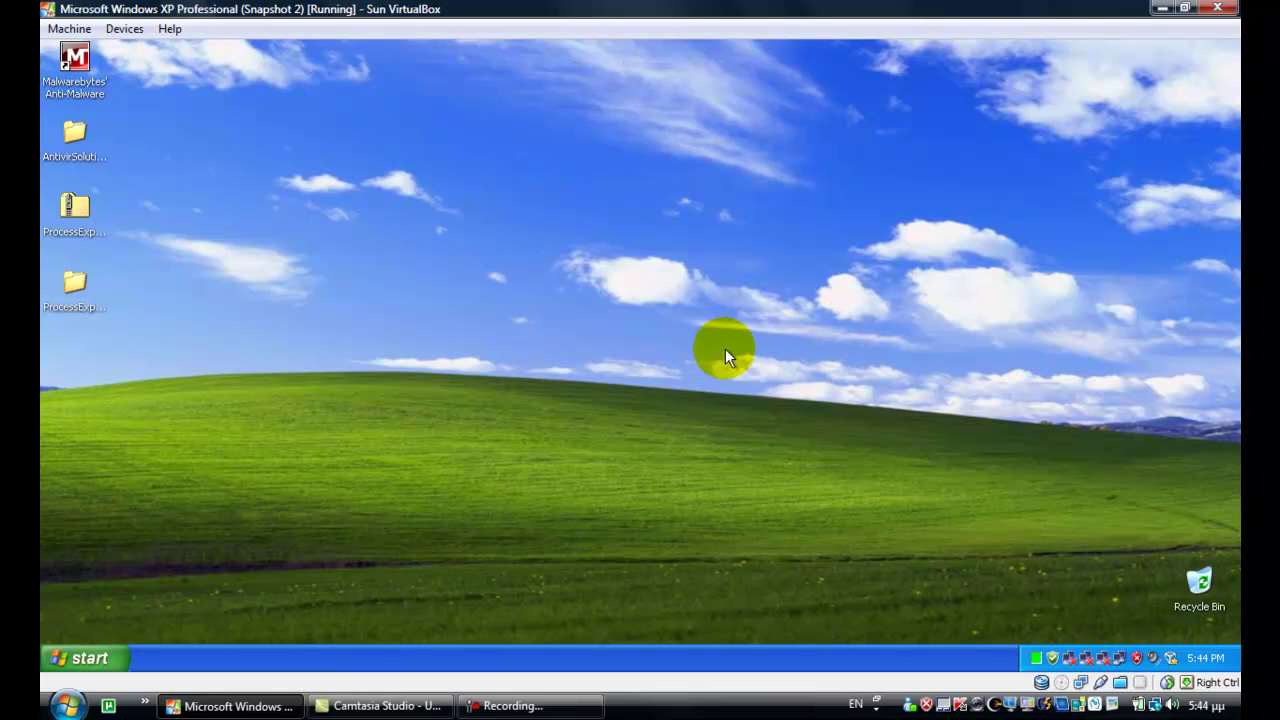
Restart Windows XP through Start > Turn Off Computer > Restart.
left_click(97, 652)
double_click(105, 668)
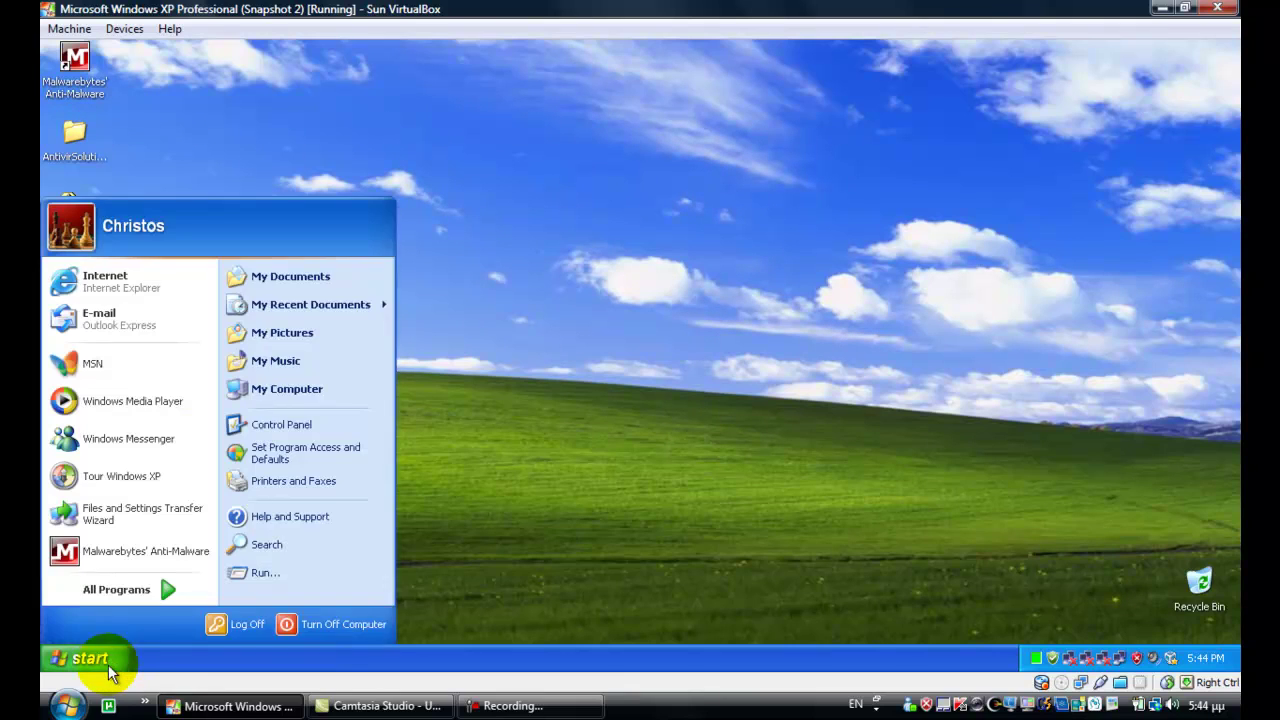
left_click(347, 631)
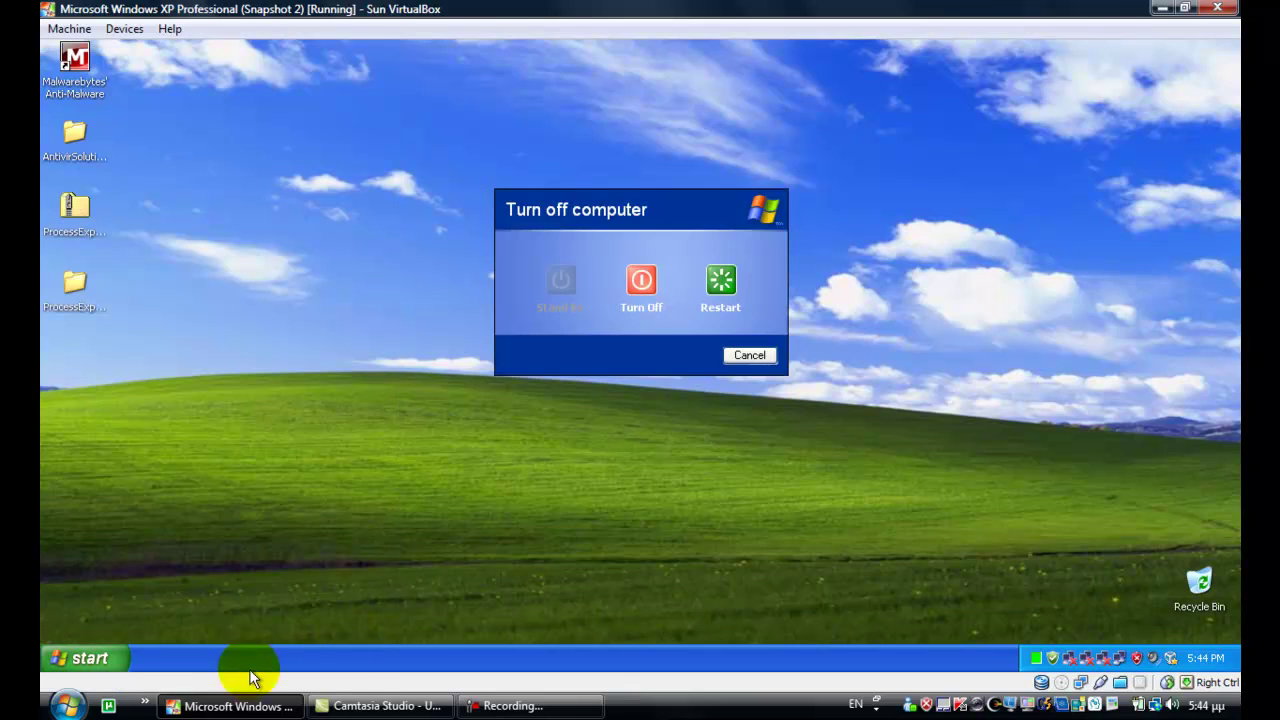
left_click(715, 283)
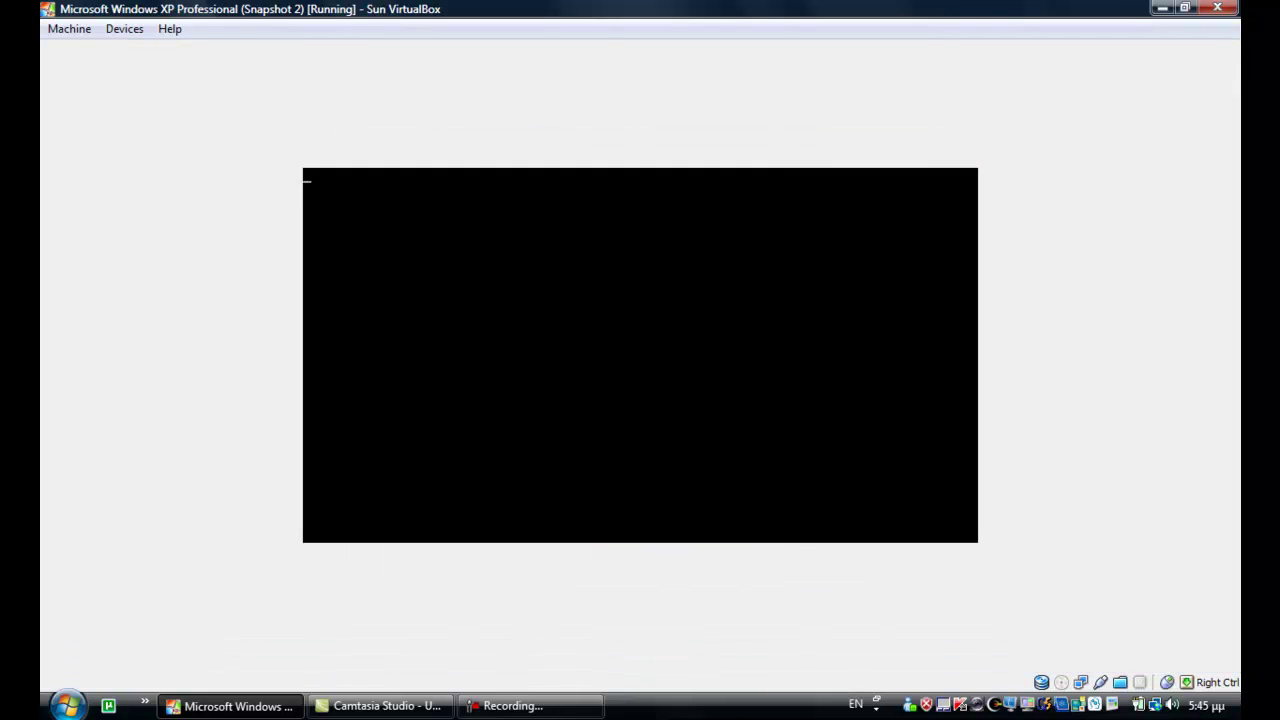
Choose Safe Mode with Networking from the F8 menu and boot Windows XP Professional.
key("F8")
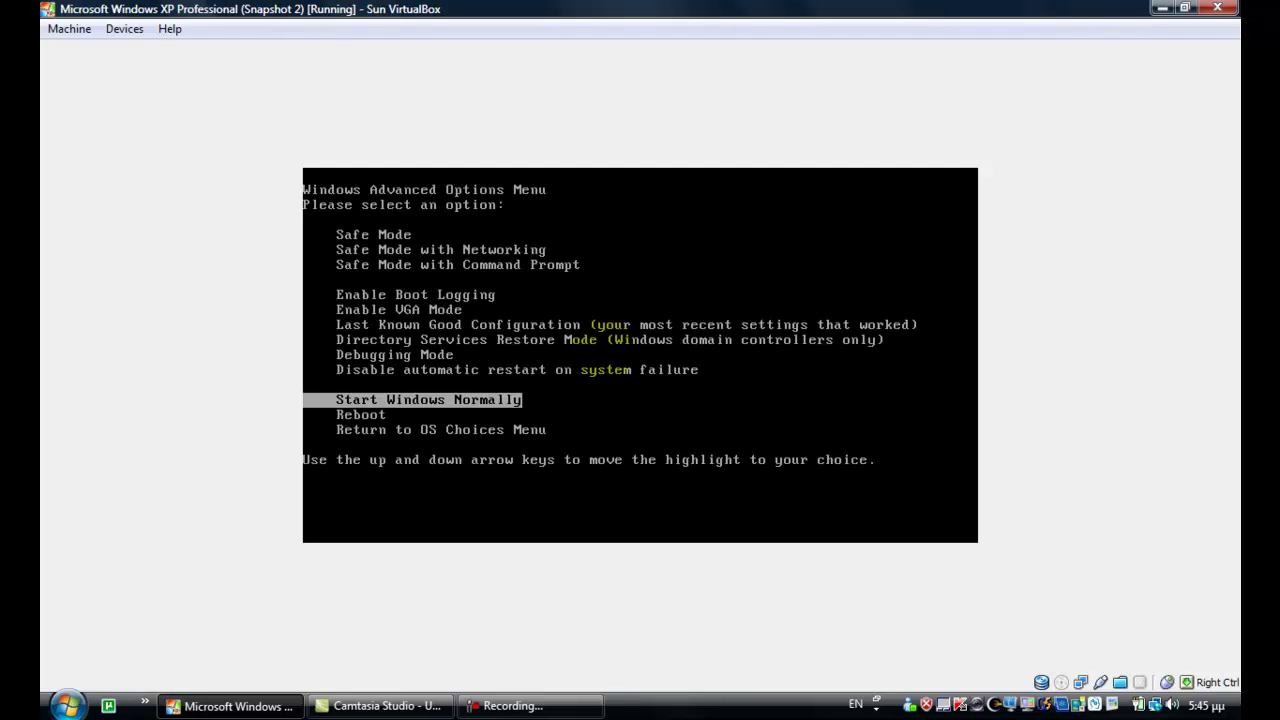
key("Up")
key("Up")
key("Up")
key("Up")
key("Up")
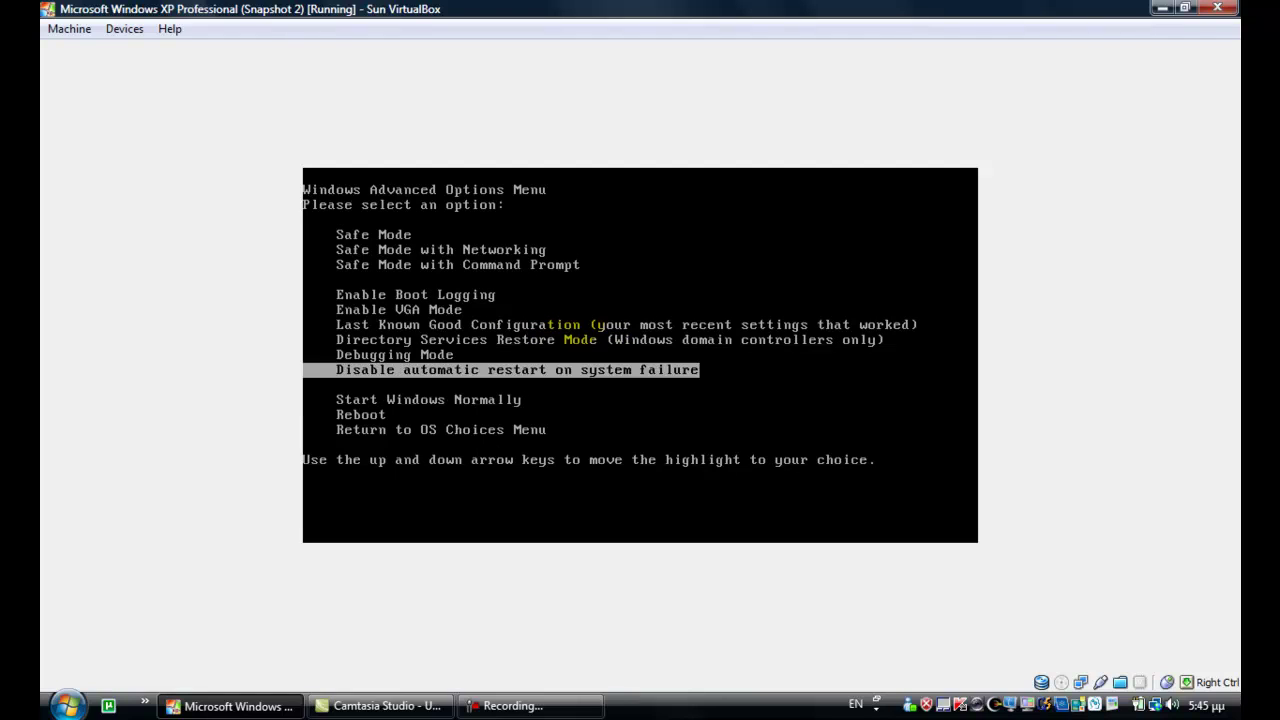
key("Down")
key("Down")
key("Down")
key("Up")
key("Up")
key("Up")
key("Down")
key("Down")
key("Down")
key("Up")
key("Up")
key("Up")
key("Up")
key("Up")
key("Up")
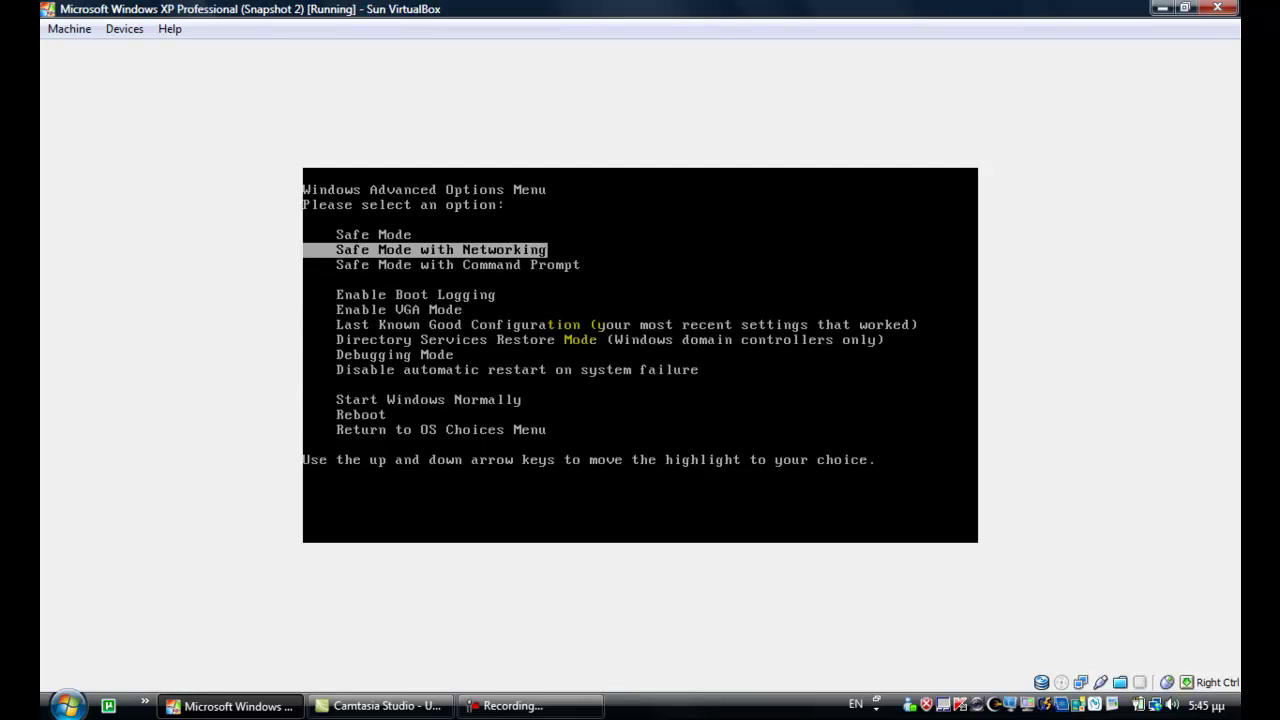
key("Return")
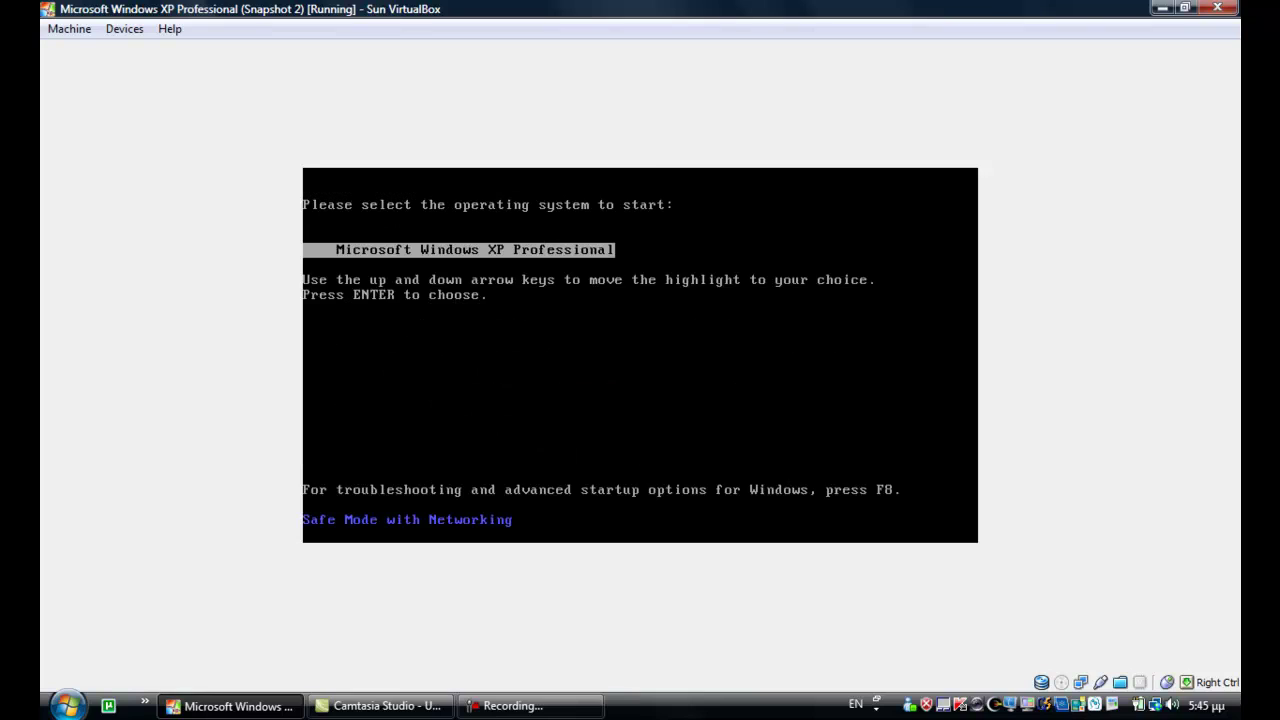
key("Return")
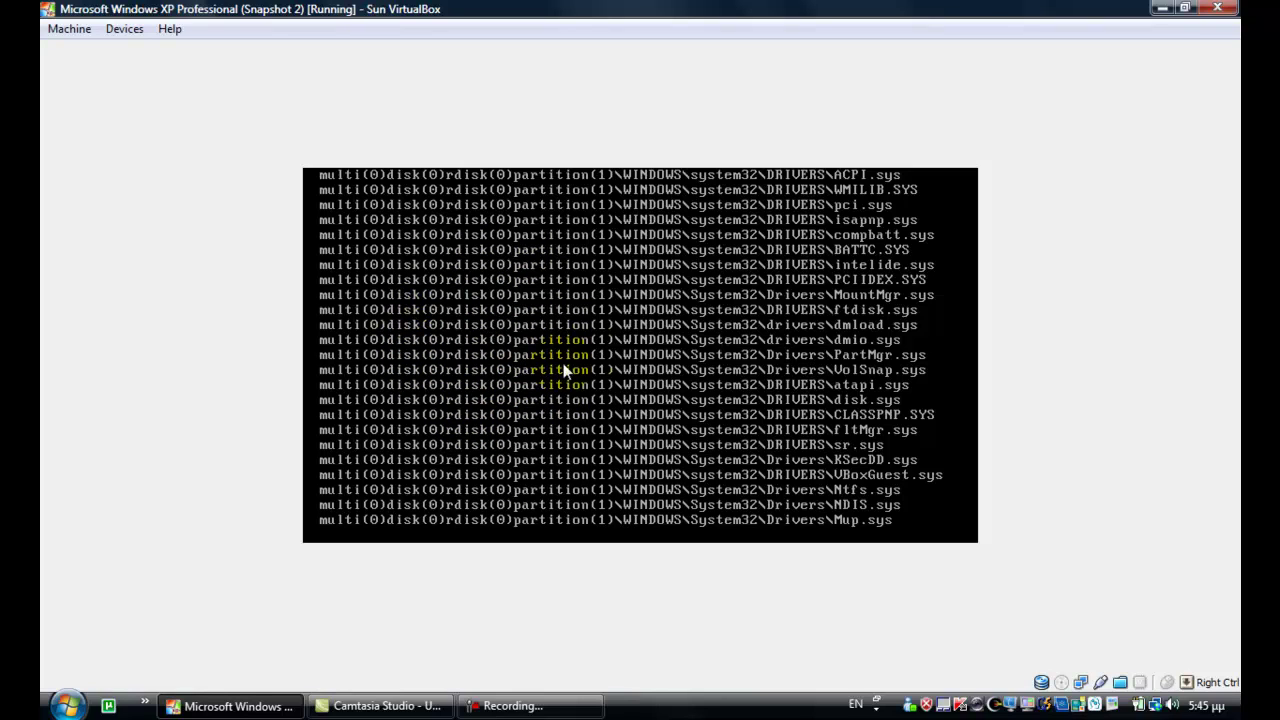
Minimize and restore the VirtualBox window, then pick the regular user account at log-on.
left_click(232, 705)
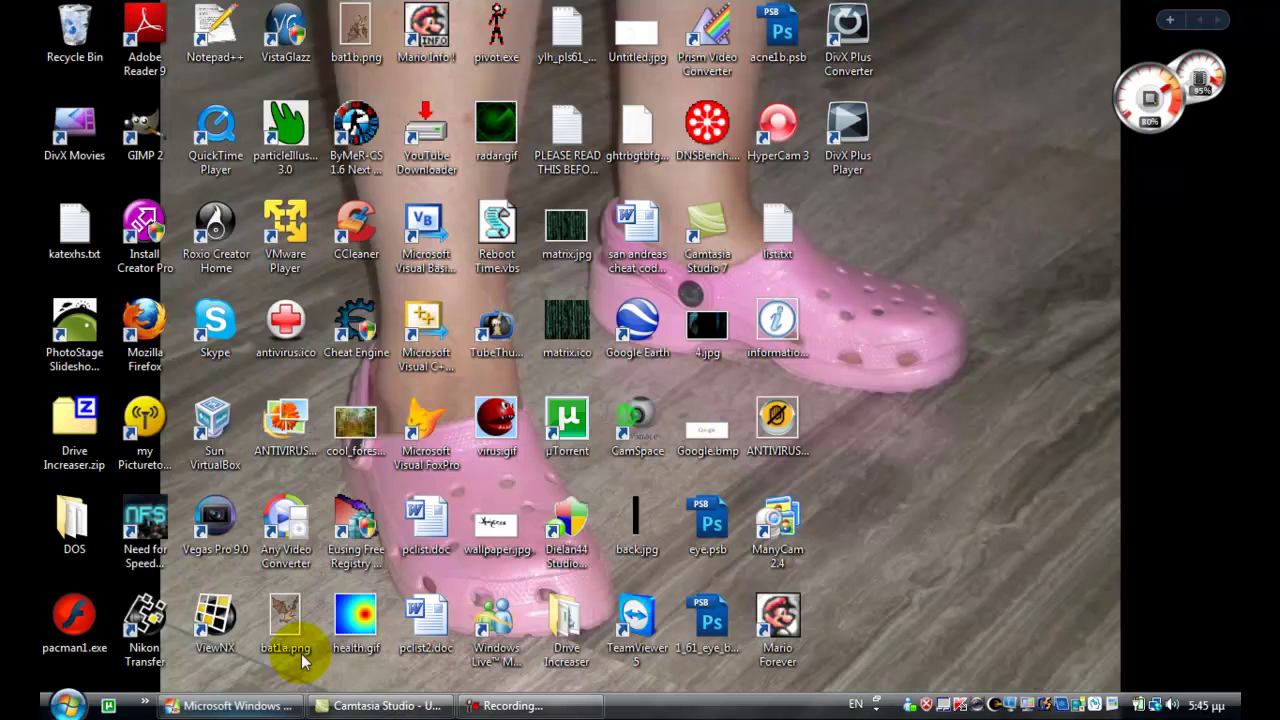
left_click(280, 705)
left_click(280, 705)
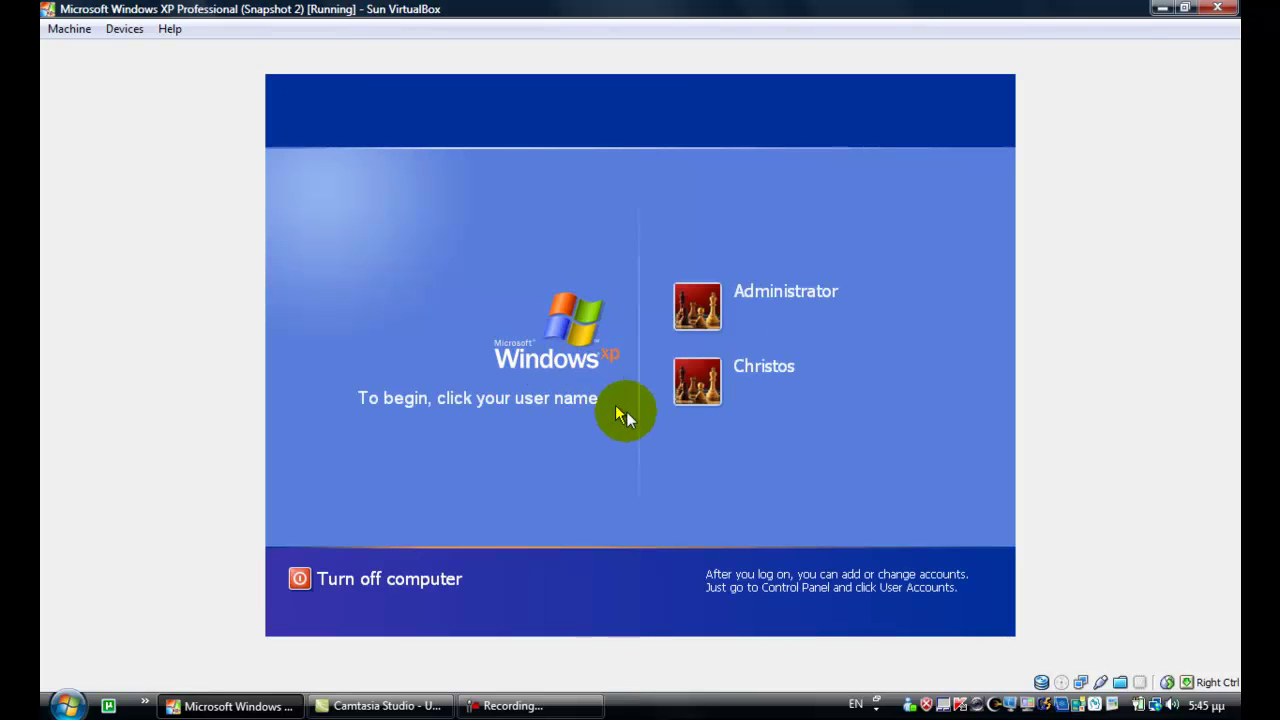
left_click(681, 388)
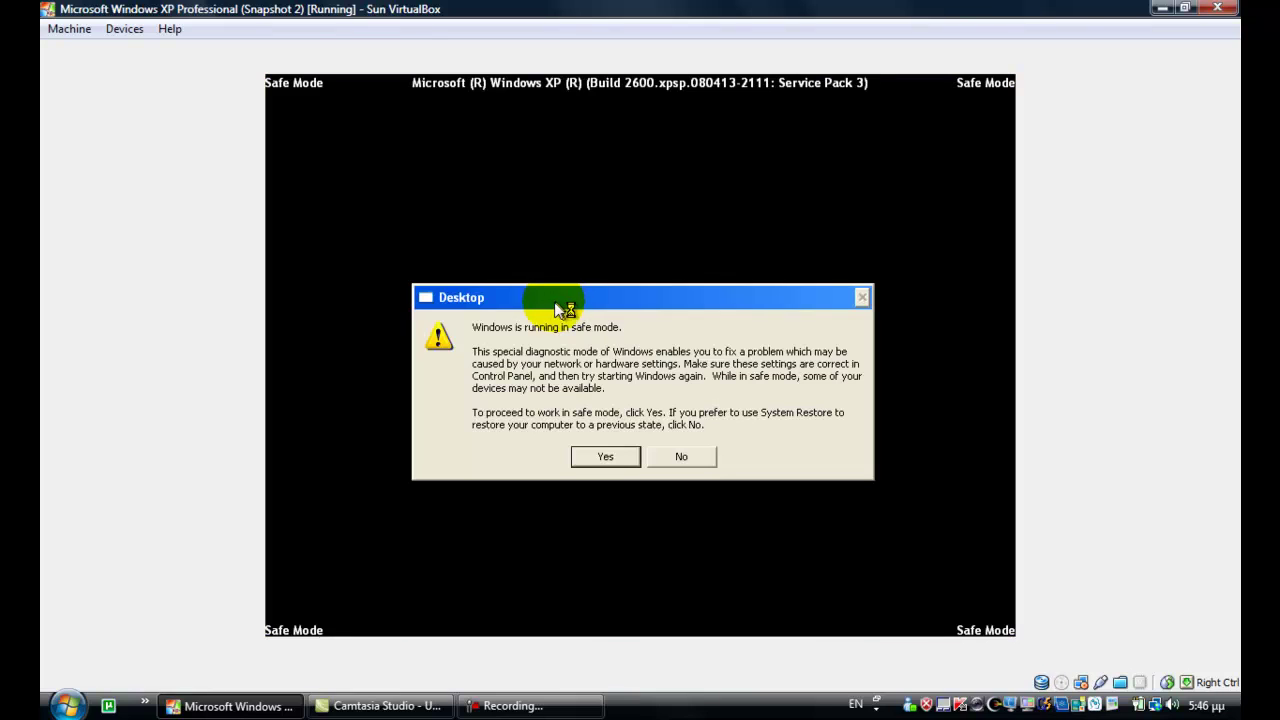
Answer Yes to keep working in Safe Mode and reach the Safe Mode desktop.
left_click(602, 456)
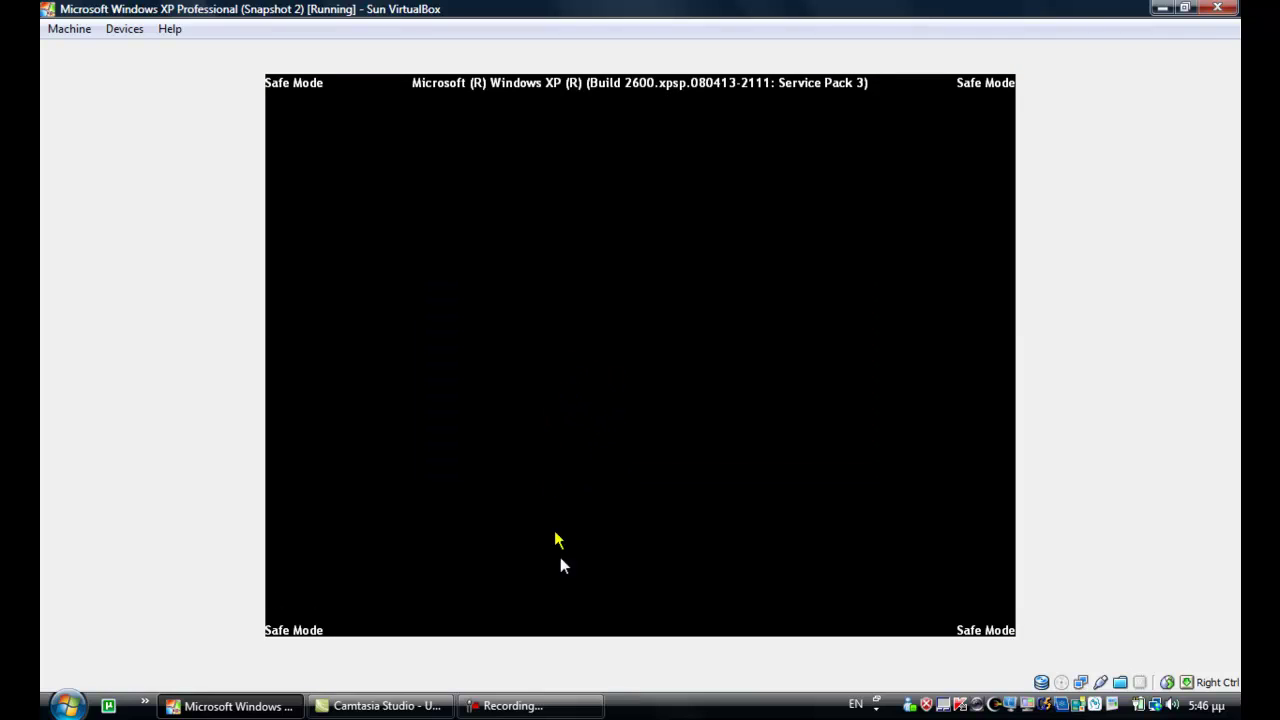
left_click(540, 705)
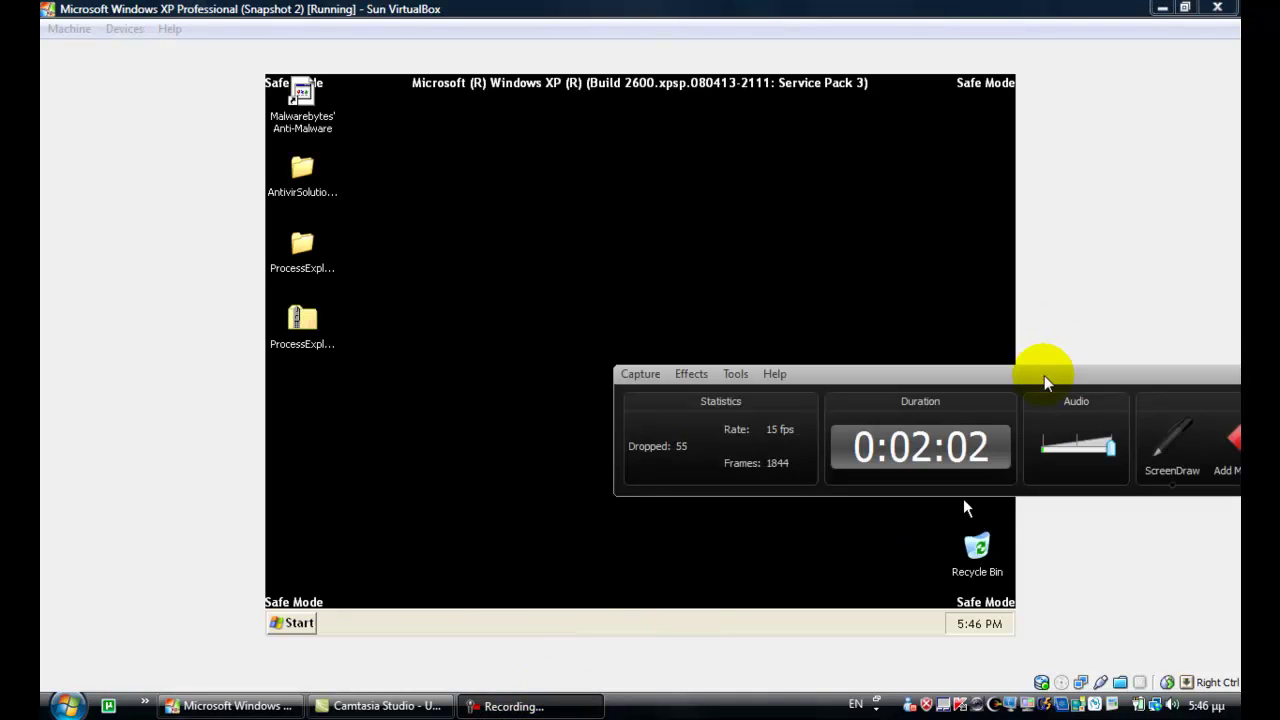
left_click_drag(1086, 380, 676, 396)
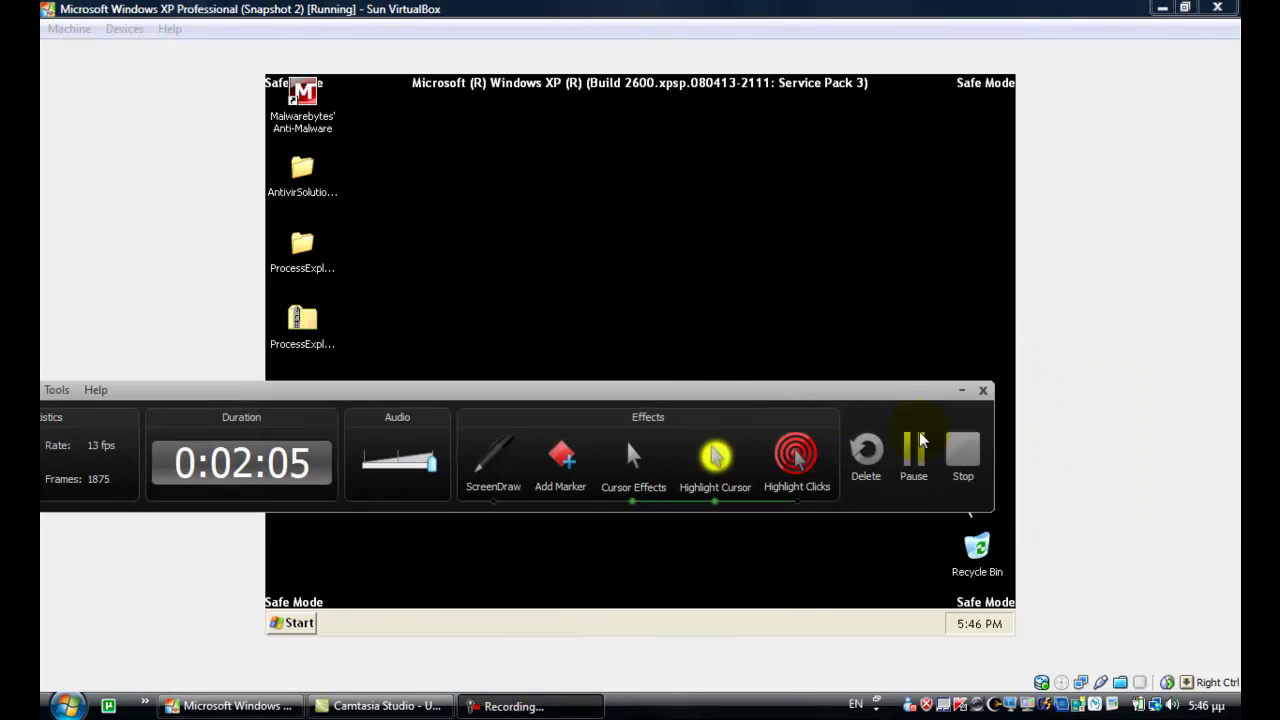
left_click(918, 466)
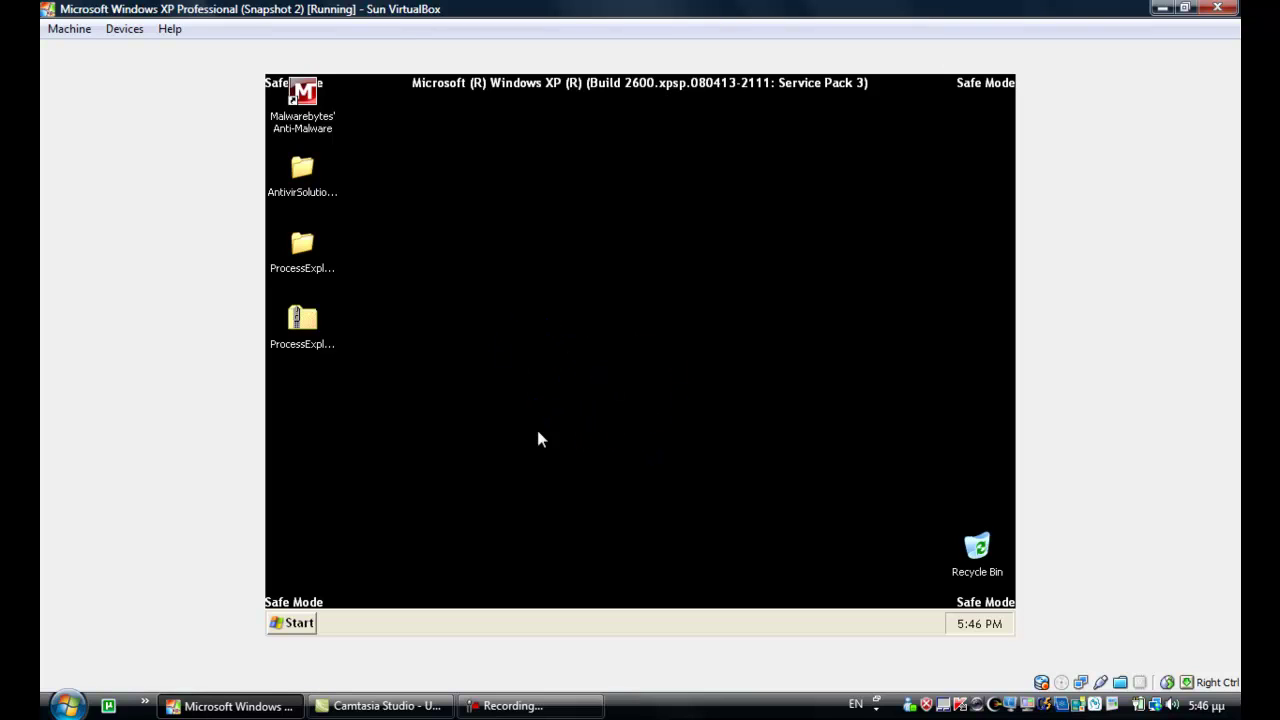
Launch Internet Explorer from the Start menu, which fails to display google.com.
left_click_drag(440, 178, 997, 531)
left_click_drag(898, 492, 557, 321)
left_click(294, 622)
left_click(300, 620)
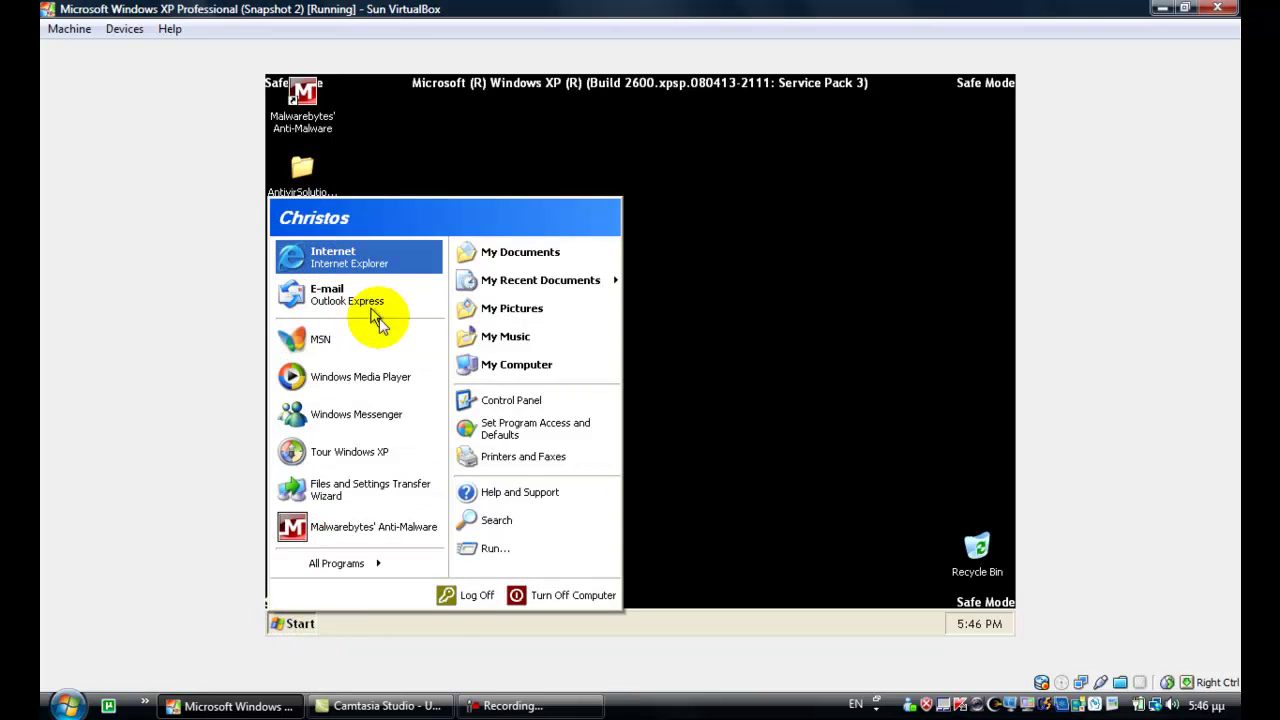
left_click(505, 416)
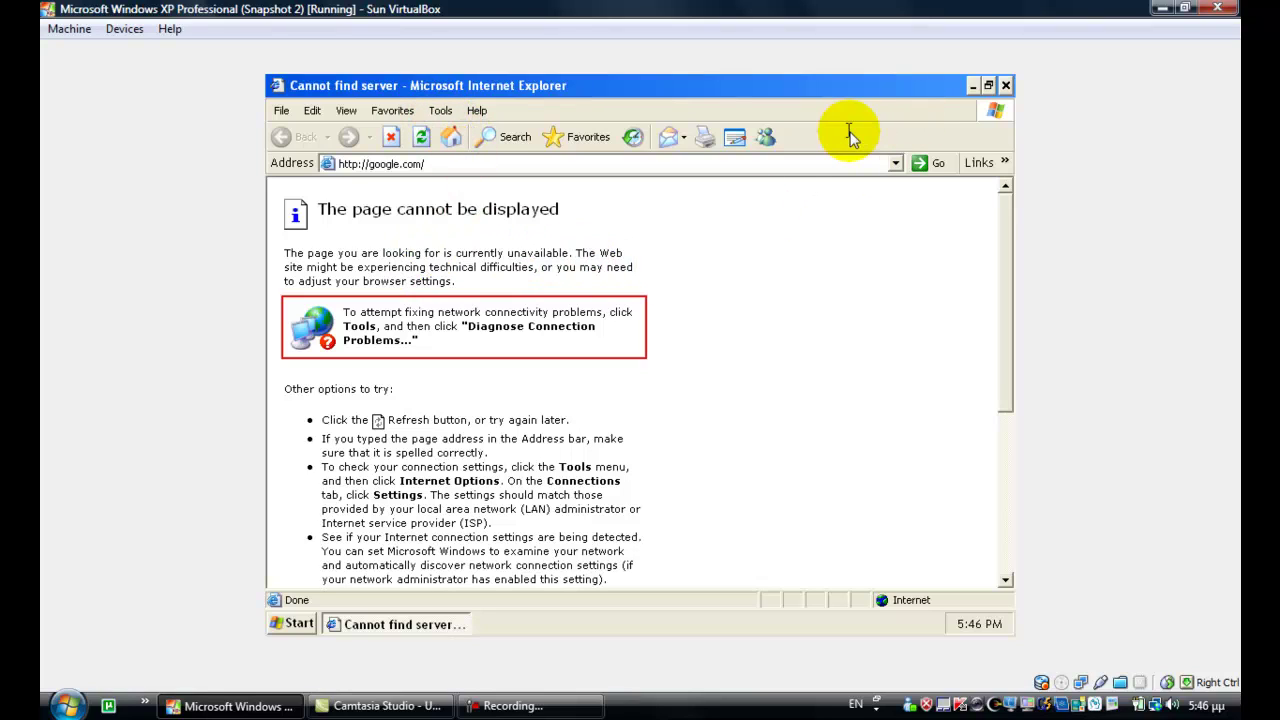
Open Control Panel from the Start menu and bring the Internet Explorer error page forward.
left_click(440, 622)
left_click(290, 622)
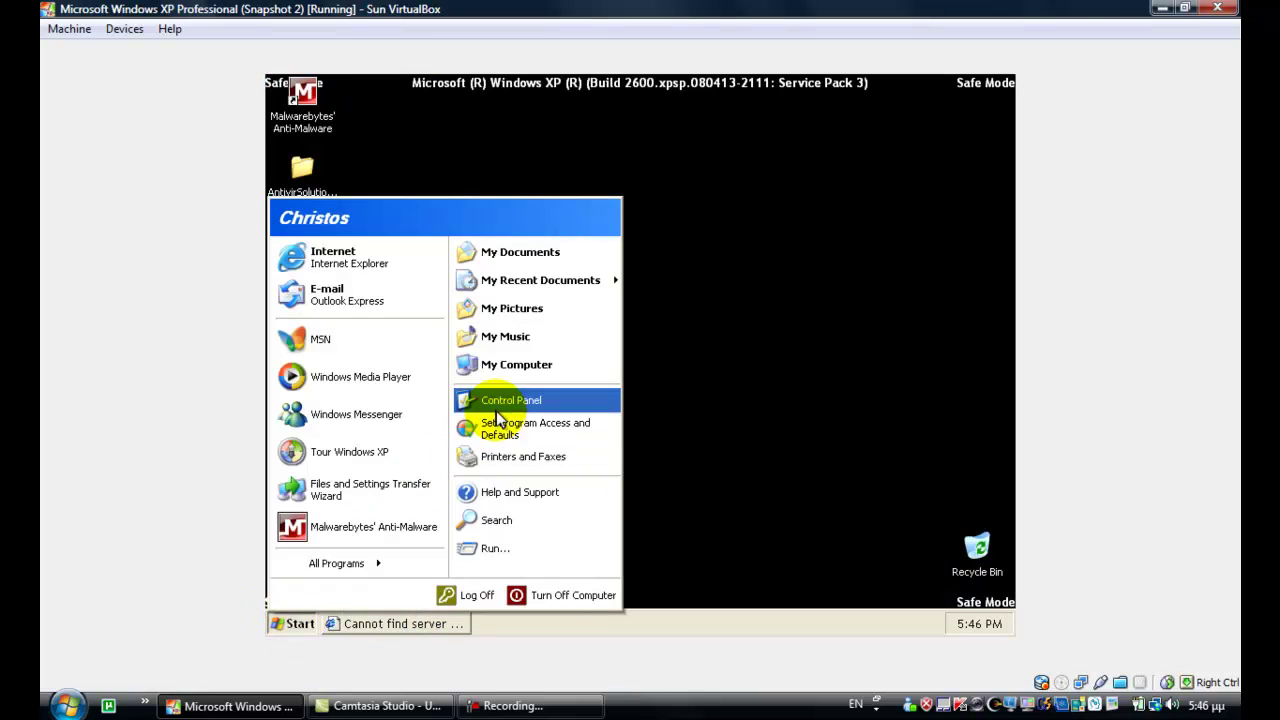
left_click(550, 402)
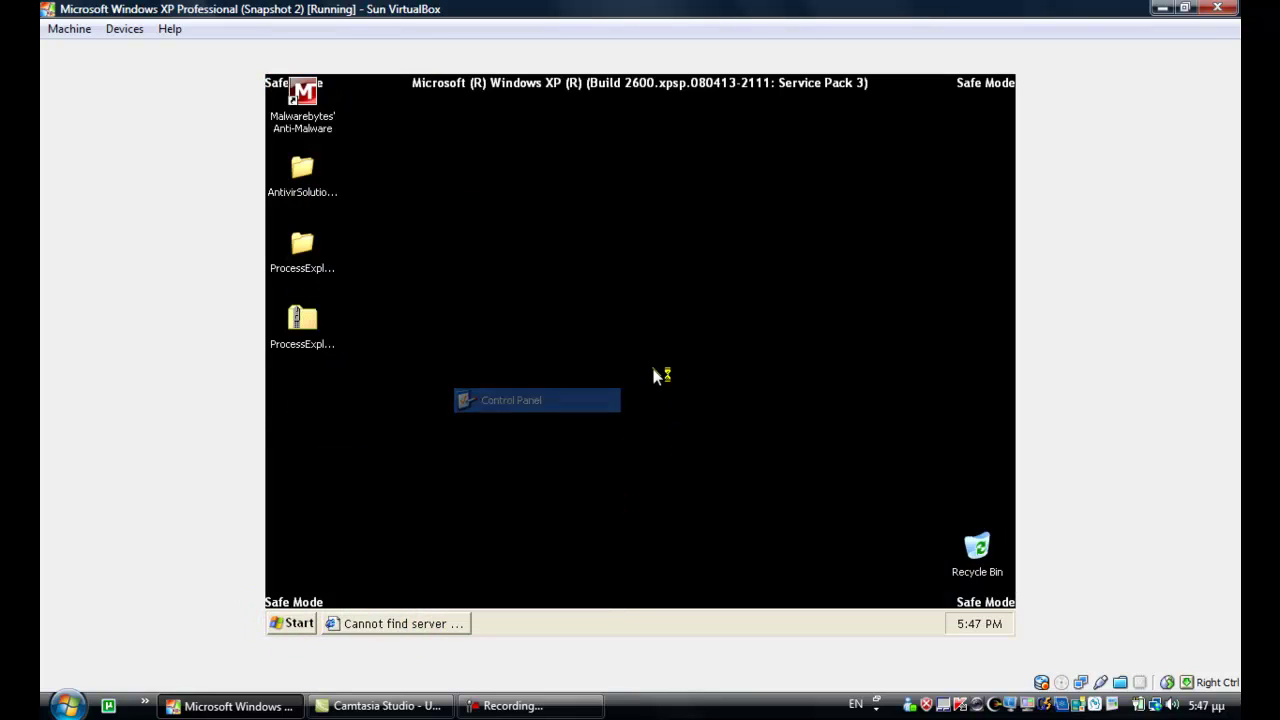
left_click(432, 620)
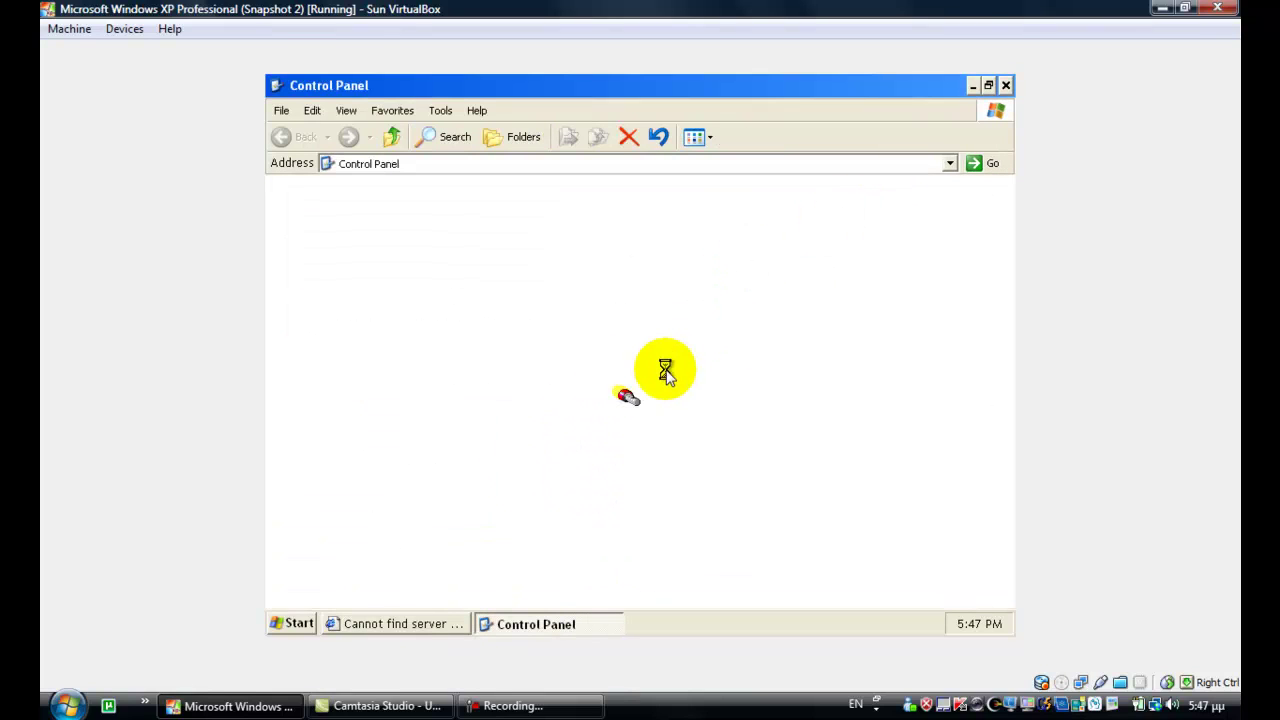
left_click(440, 620)
left_click(440, 110)
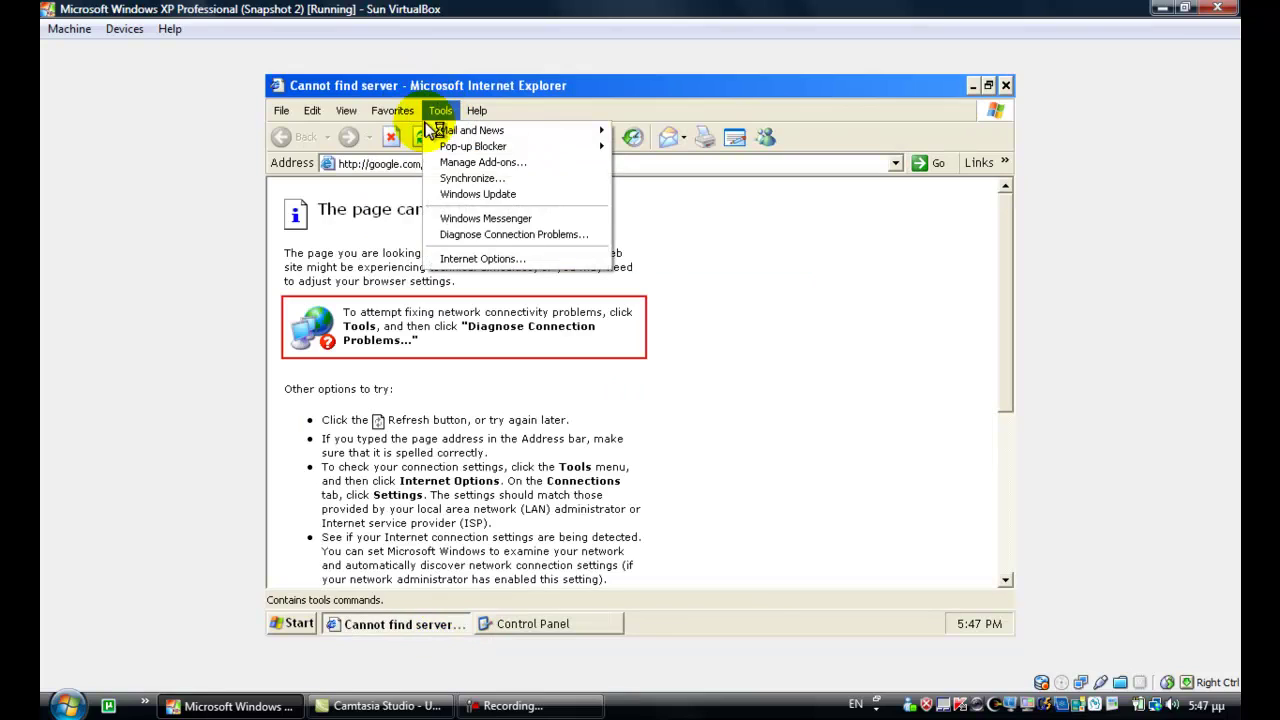
Uncheck 'Use a proxy server' in Internet Options' LAN Settings and confirm both dialogs.
left_click(441, 110)
left_click(442, 111)
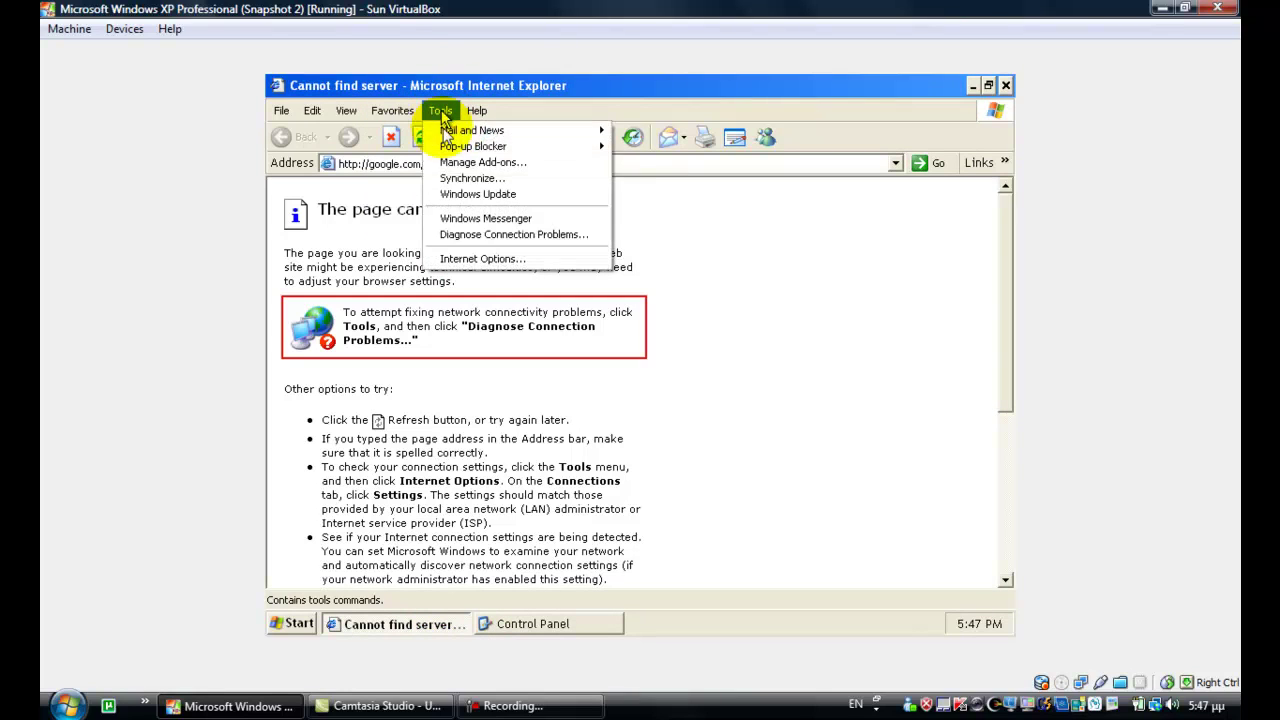
left_click(483, 258)
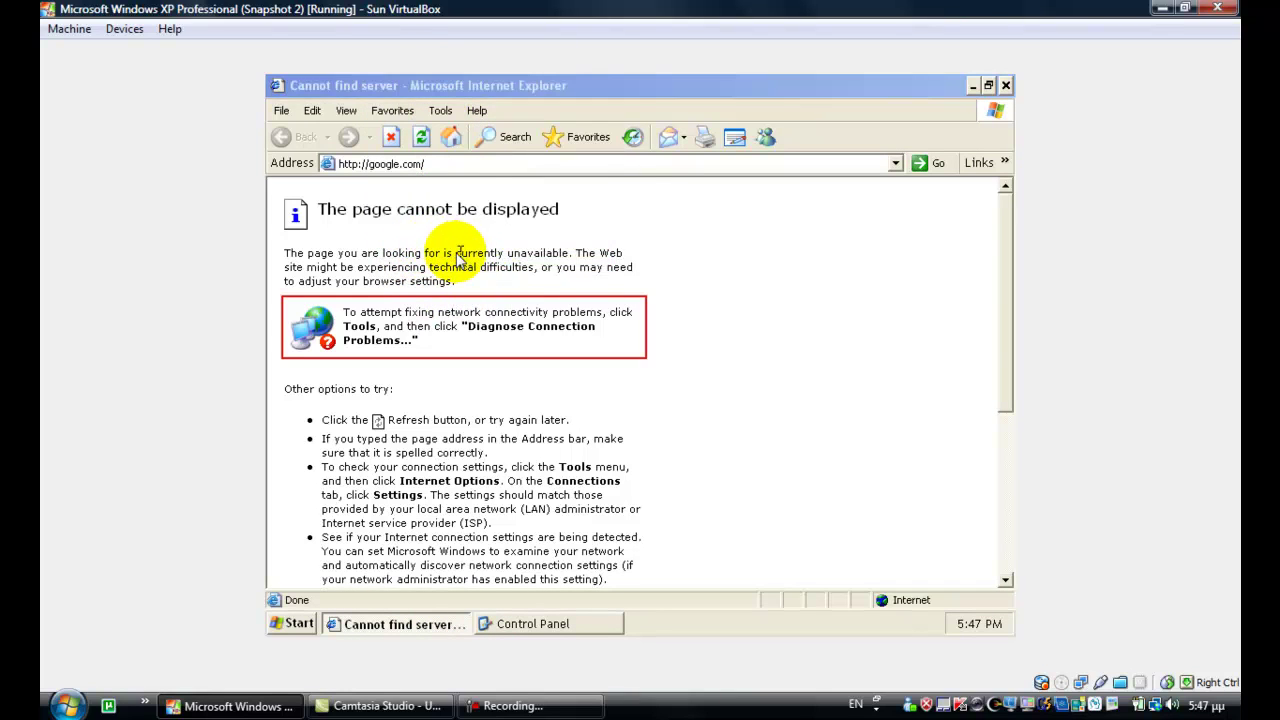
left_click(490, 135)
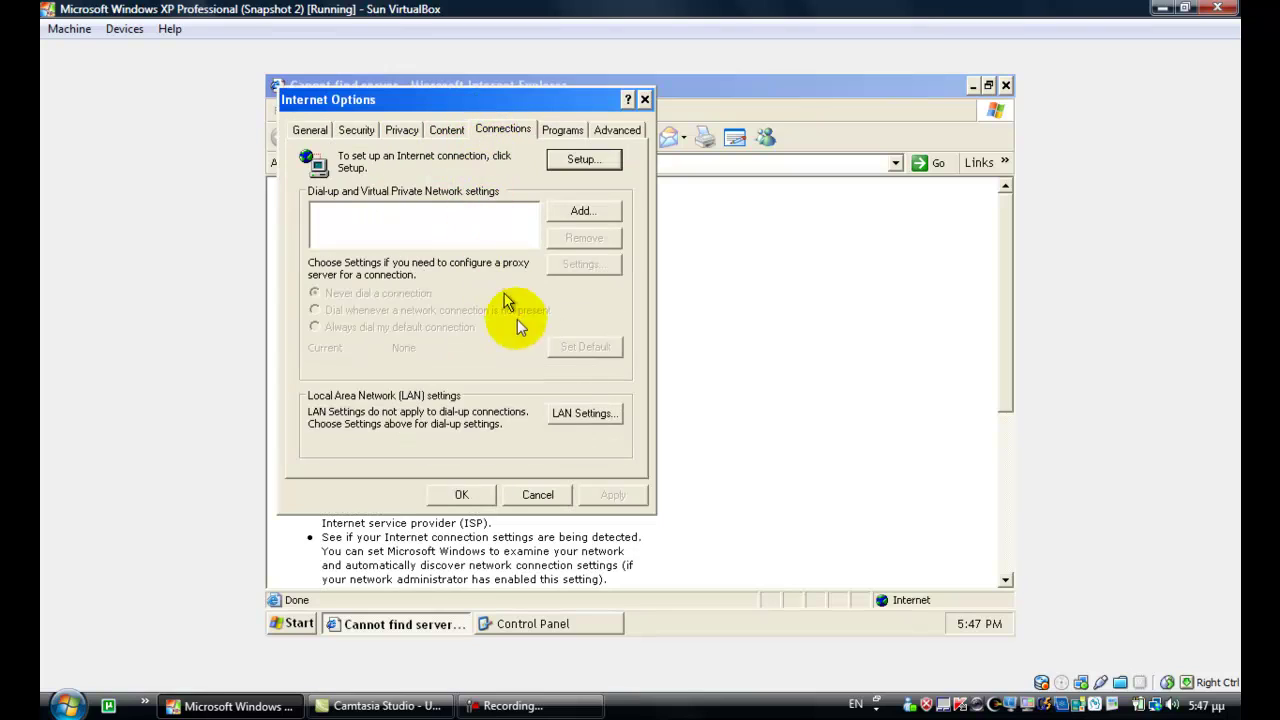
left_click(574, 420)
left_click(308, 306)
left_click(500, 410)
left_click(463, 495)
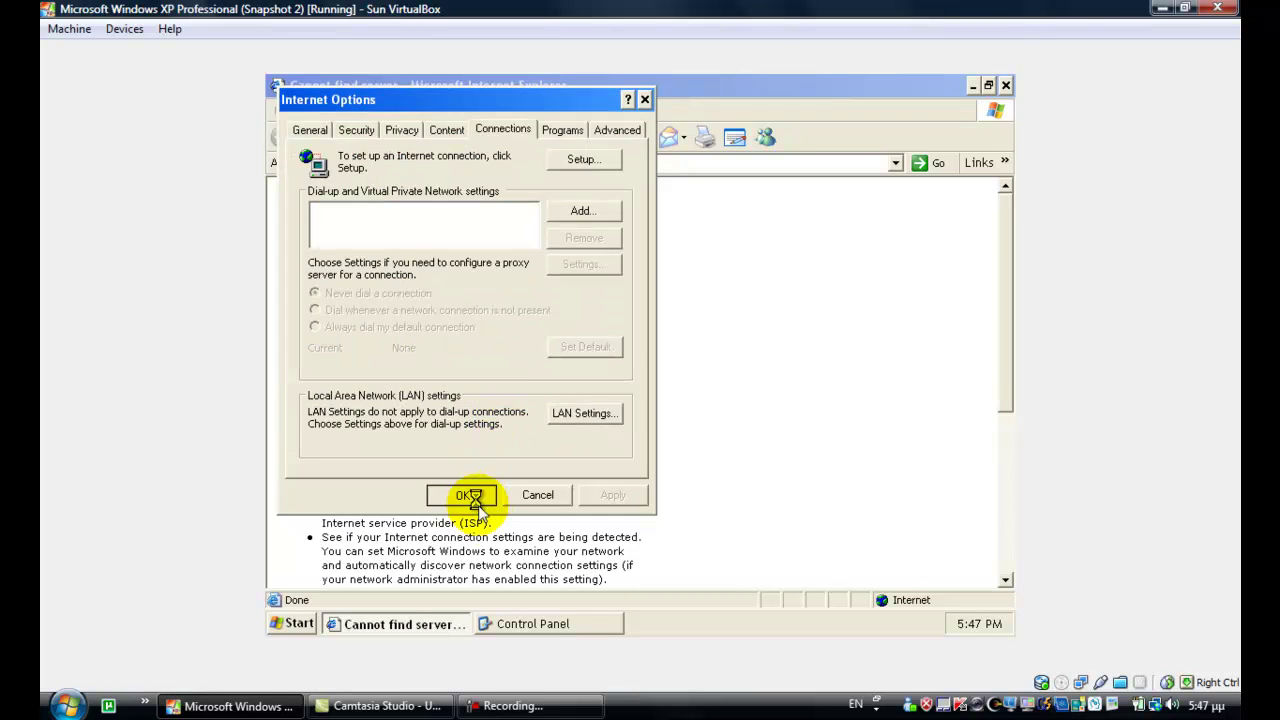
Return to Internet Explorer and reload google.com, which still cannot be displayed.
left_click(528, 624)
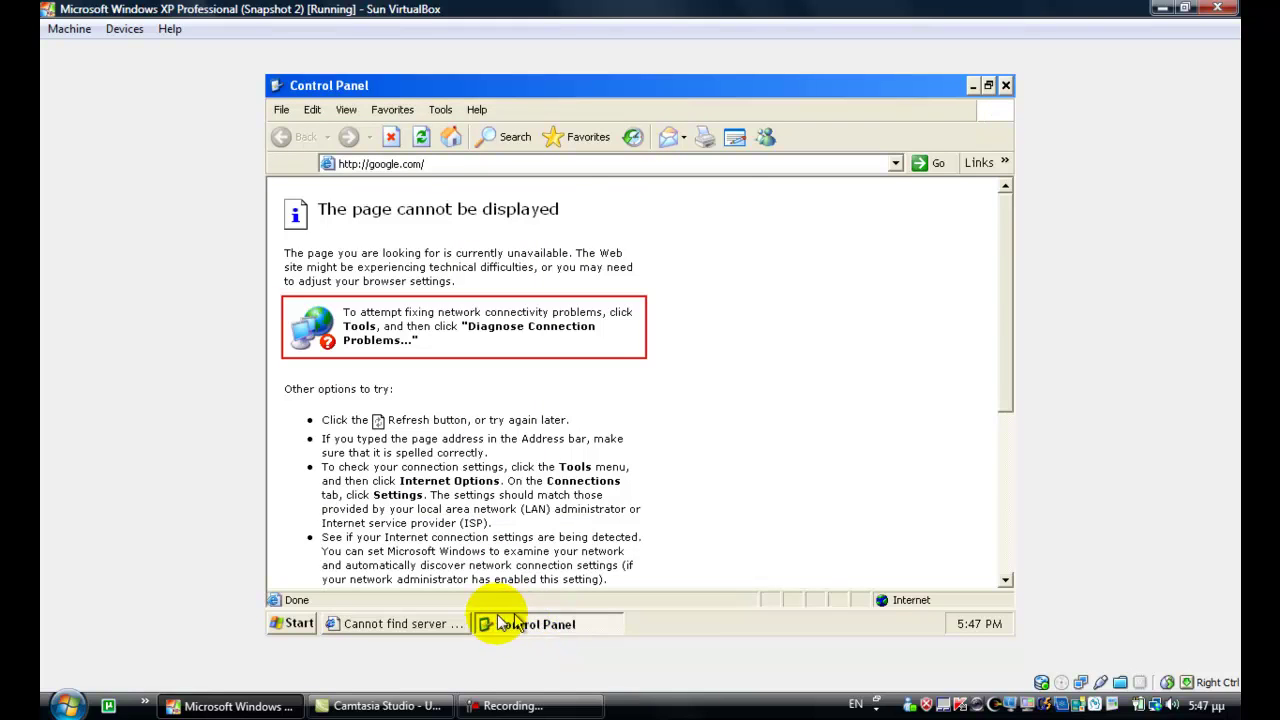
left_click(443, 623)
left_click(421, 140)
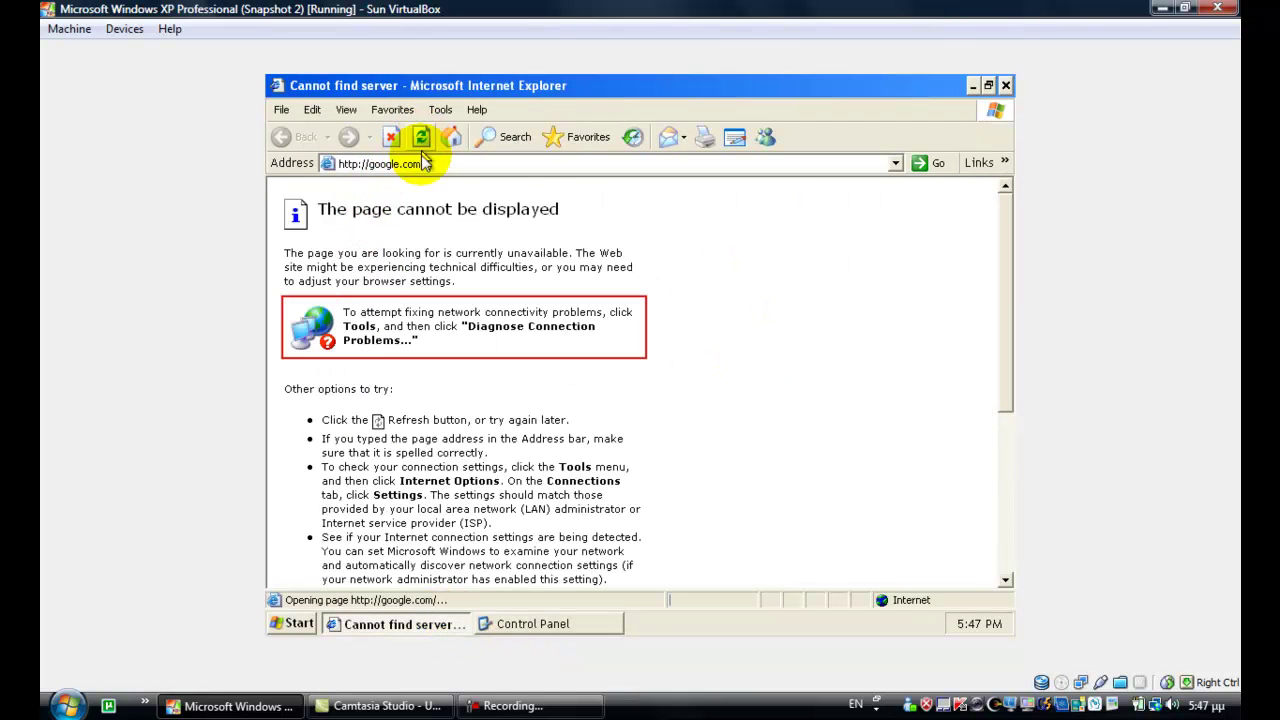
left_click(312, 625)
Cancel the Run box, then close the Control Panel window from its taskbar button.
left_click(520, 558)
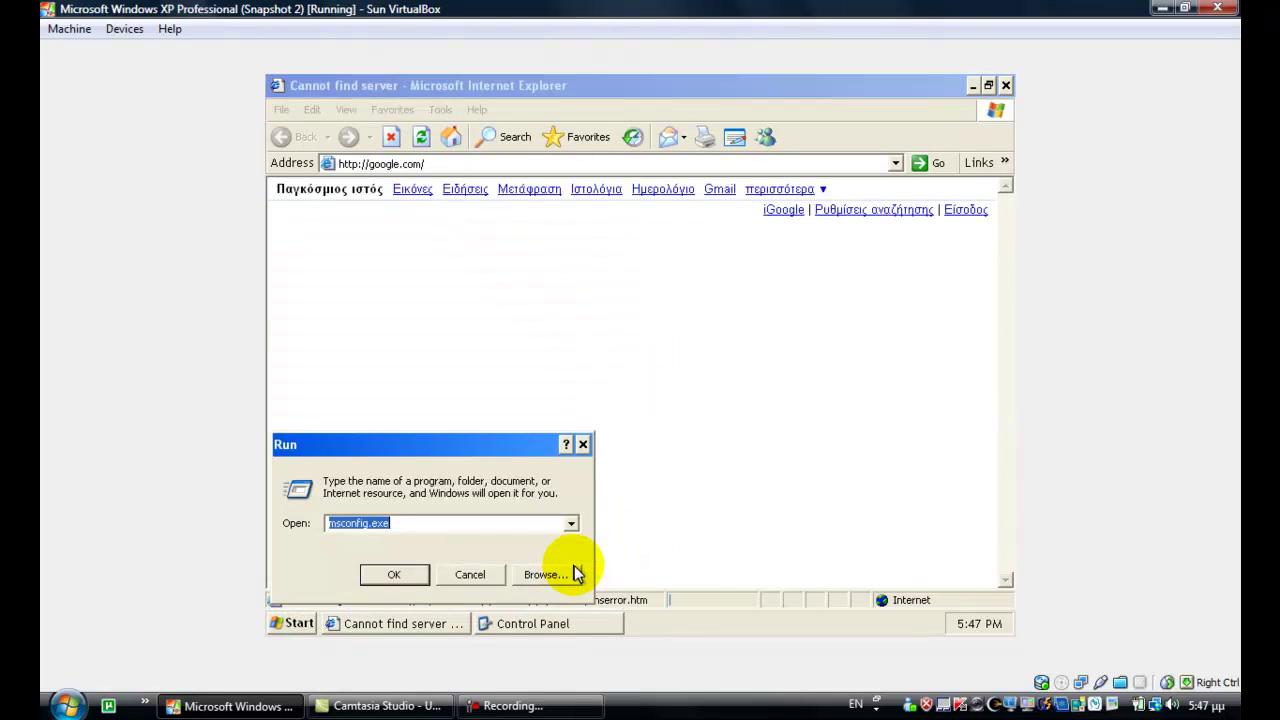
type("C:\\")
key("BackSpace")
key("BackSpace")
key("BackSpace")
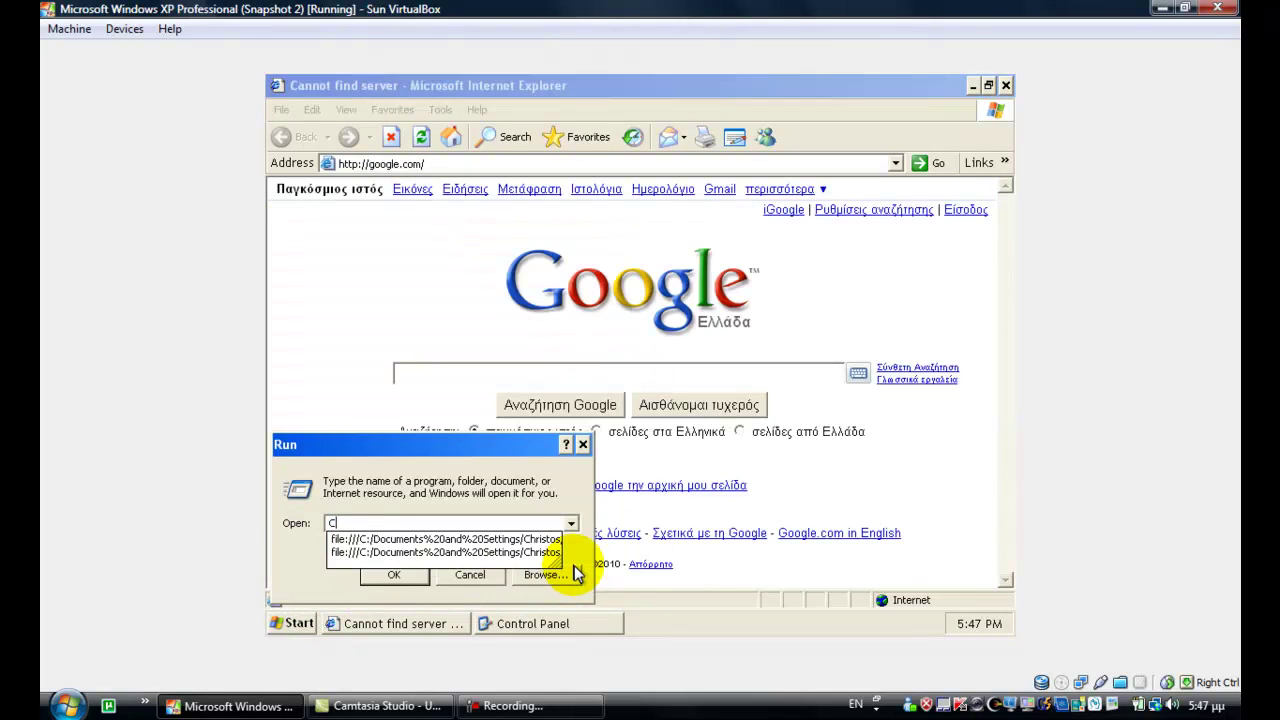
left_click(470, 574)
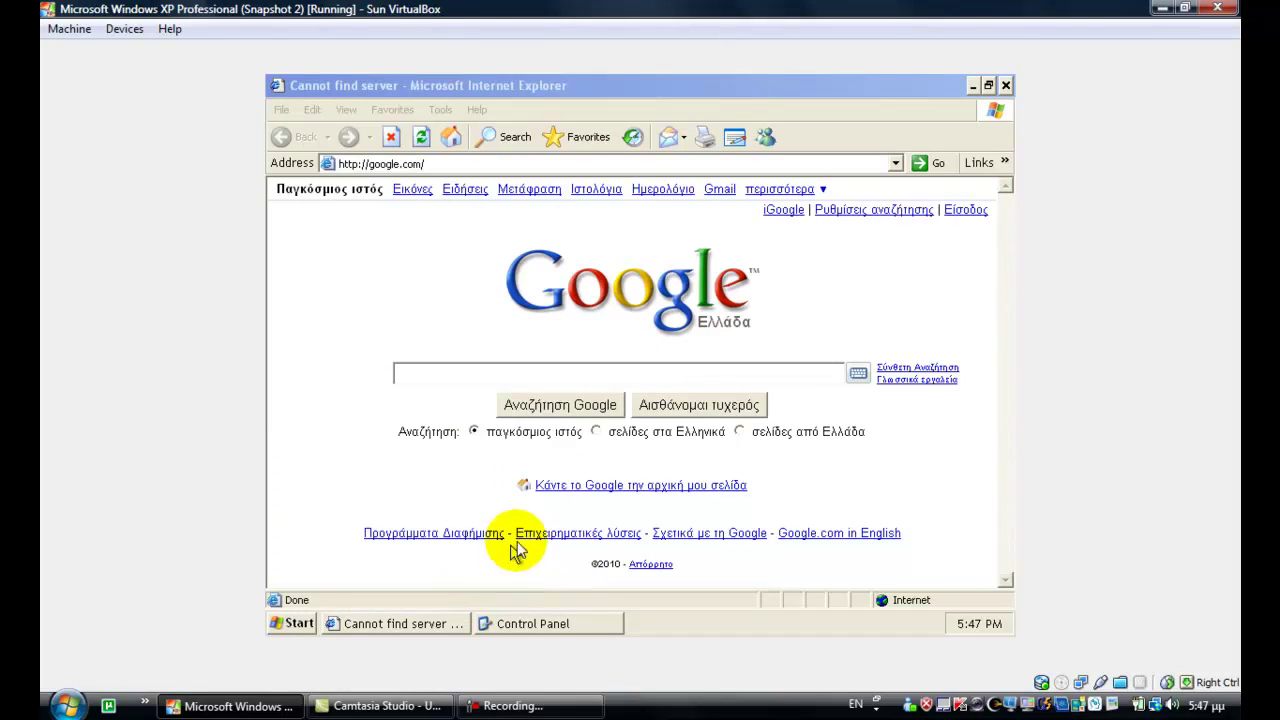
right_click(516, 623)
left_click(550, 605)
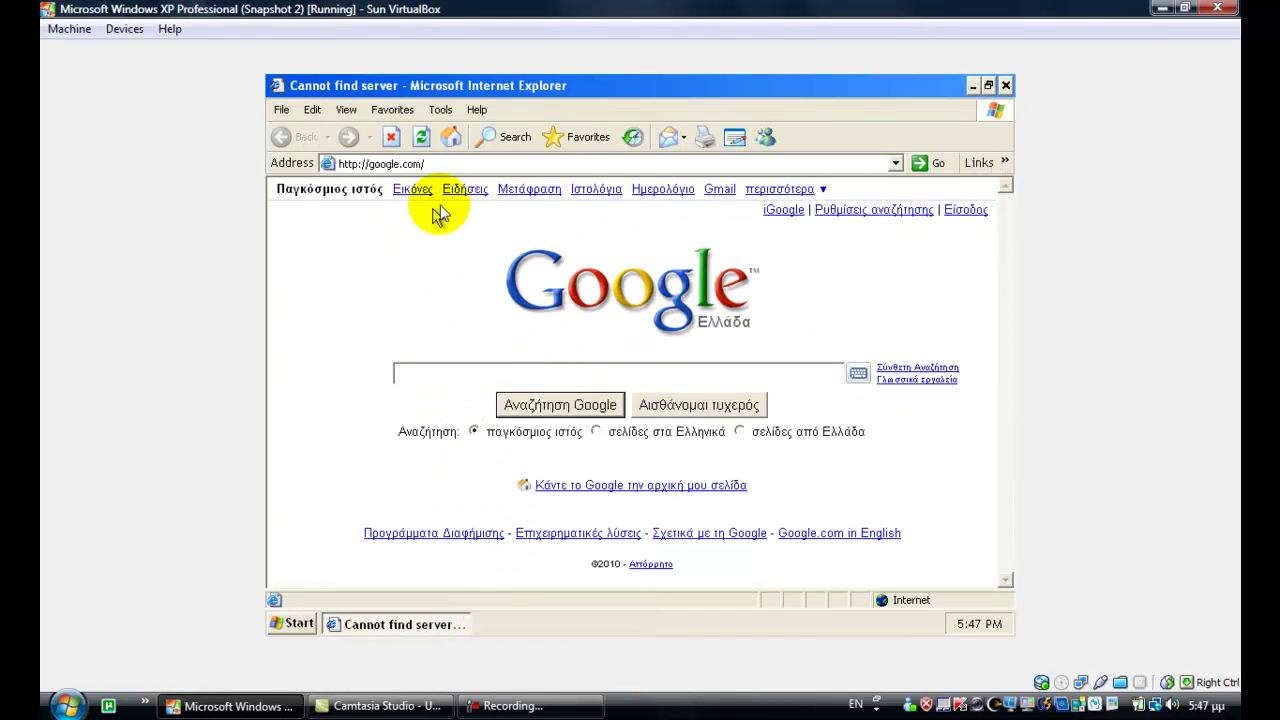
Load the Malwarebytes website via the Address bar, then close Internet Explorer.
left_click(467, 163)
type("malwar")
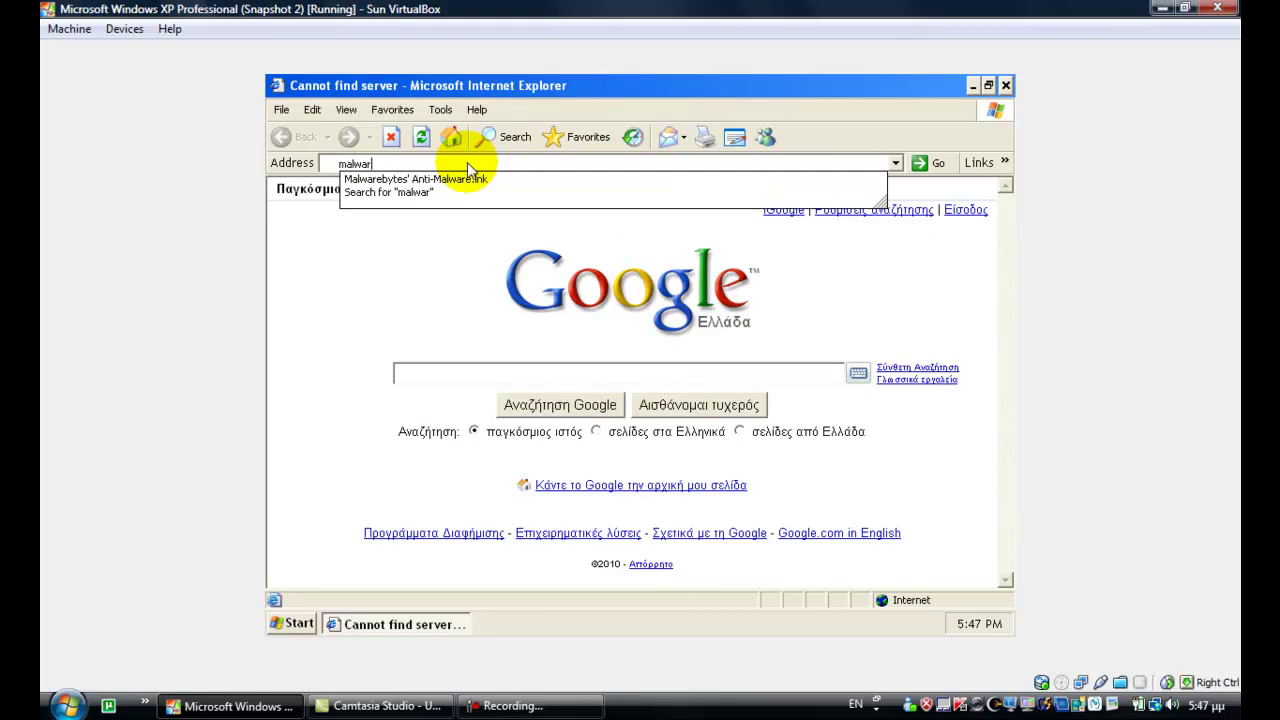
type("ebytes.")
key("Return")
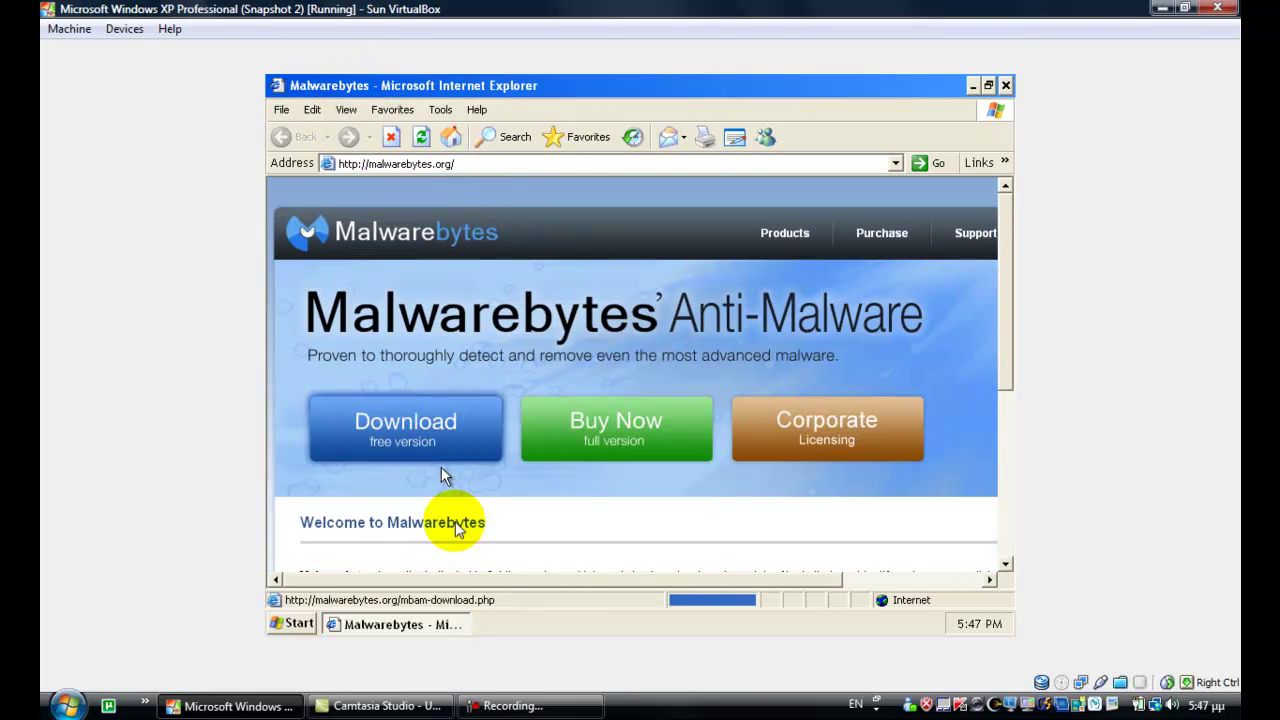
right_click(440, 624)
left_click(466, 618)
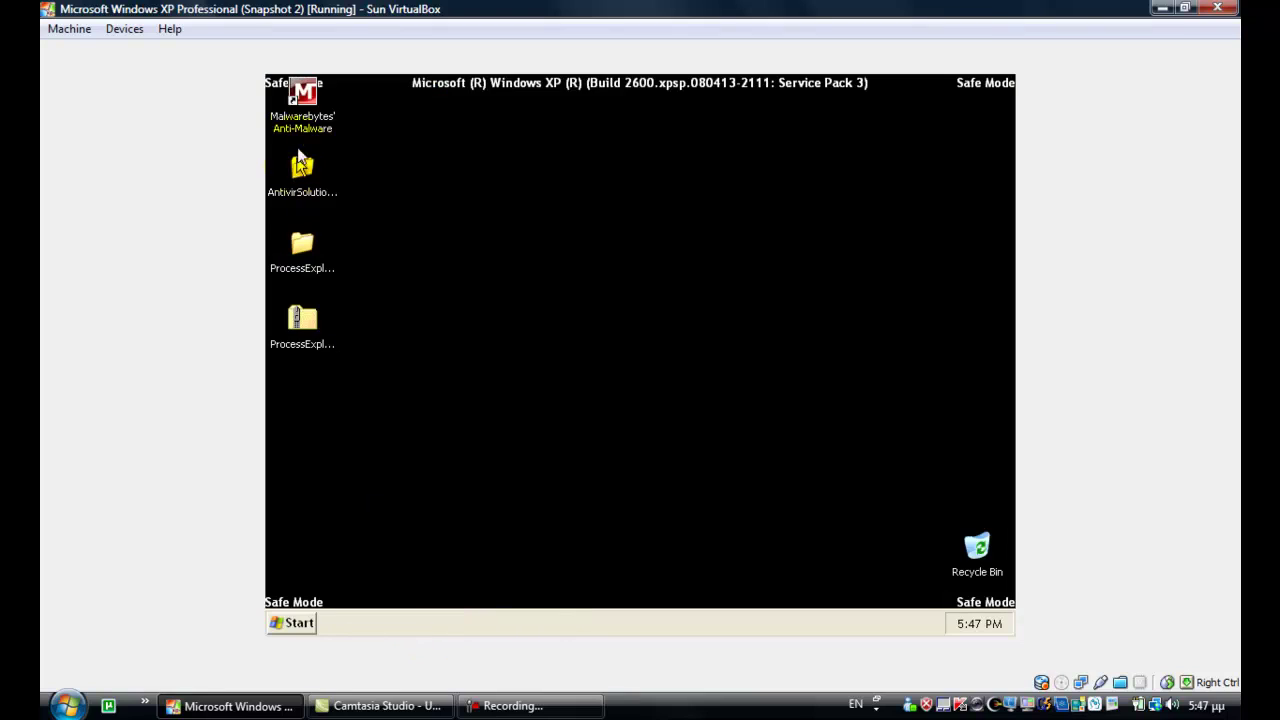
Launch Malwarebytes' Anti-Malware from its desktop icon and nudge its window up and left.
left_click(435, 271)
left_click_drag(455, 207, 640, 300)
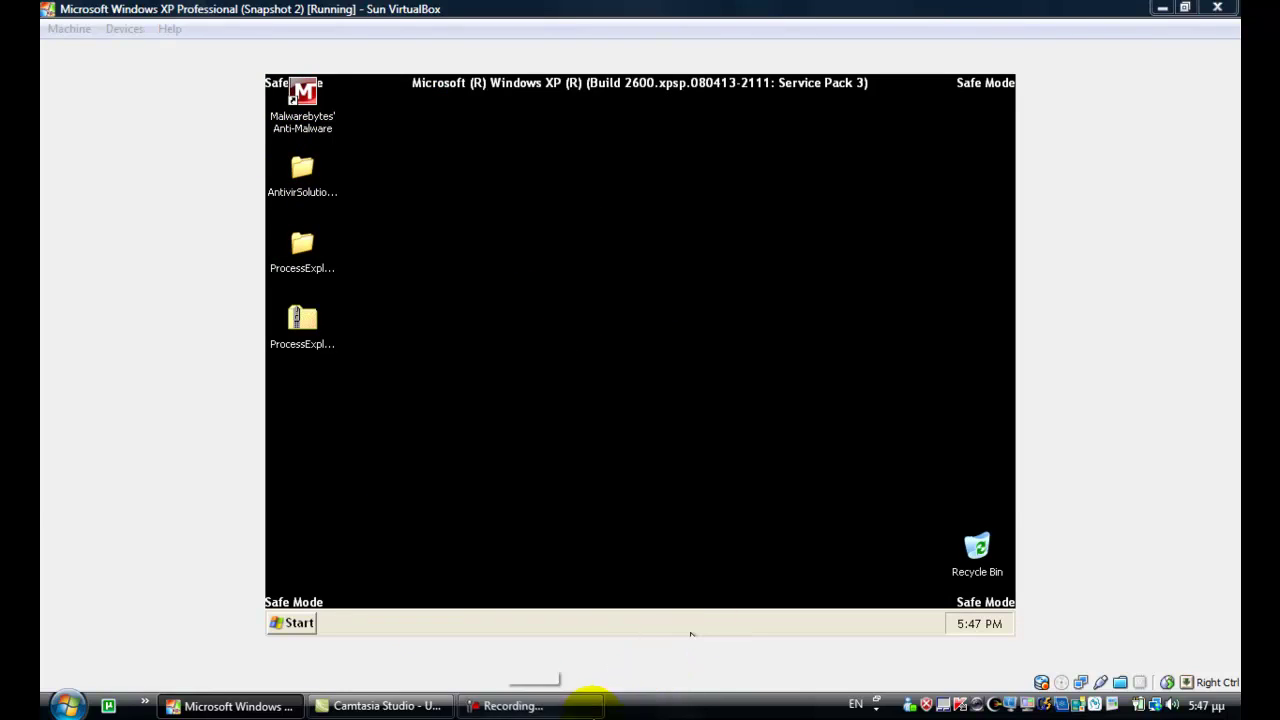
left_click(545, 705)
left_click(530, 705)
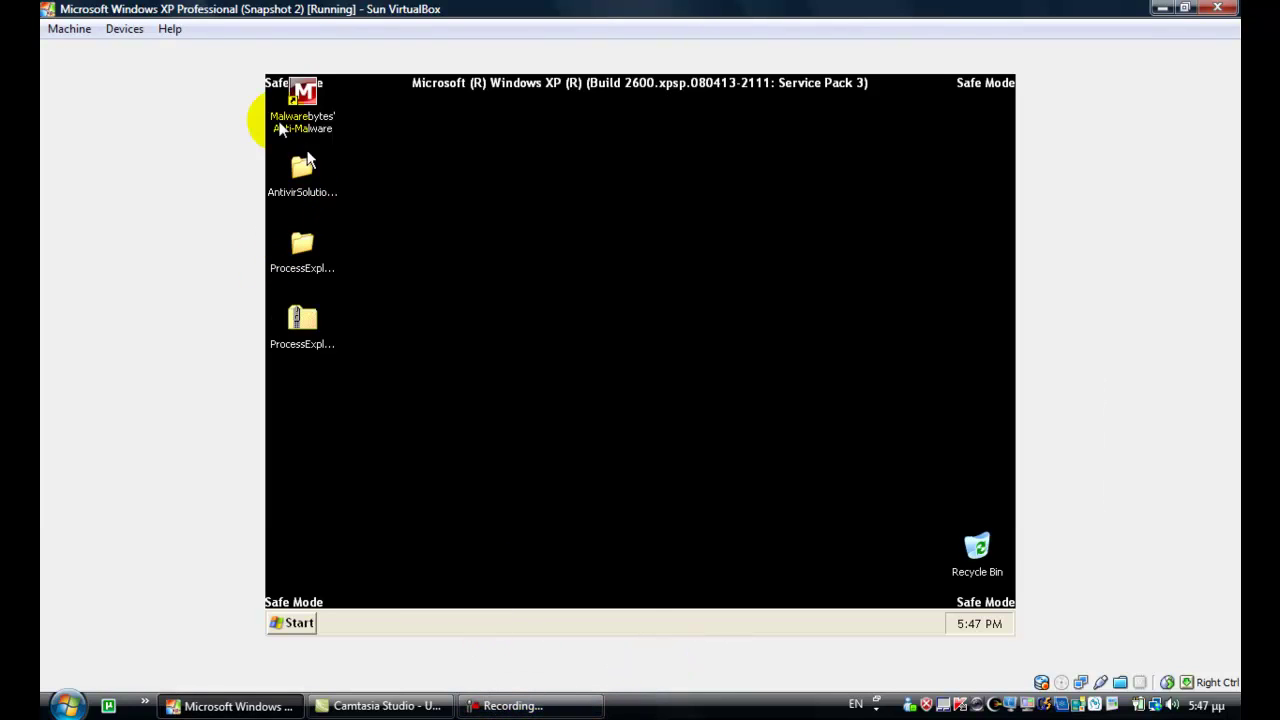
double_click(297, 116)
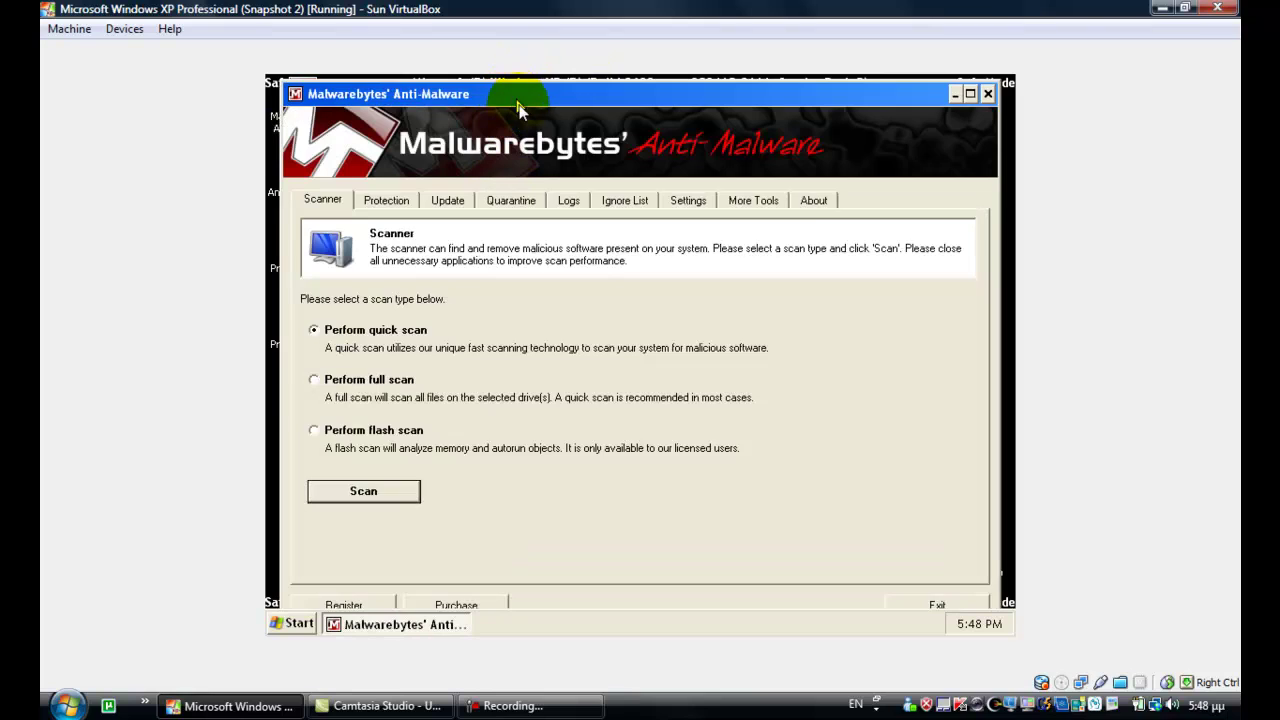
left_click_drag(518, 104, 509, 91)
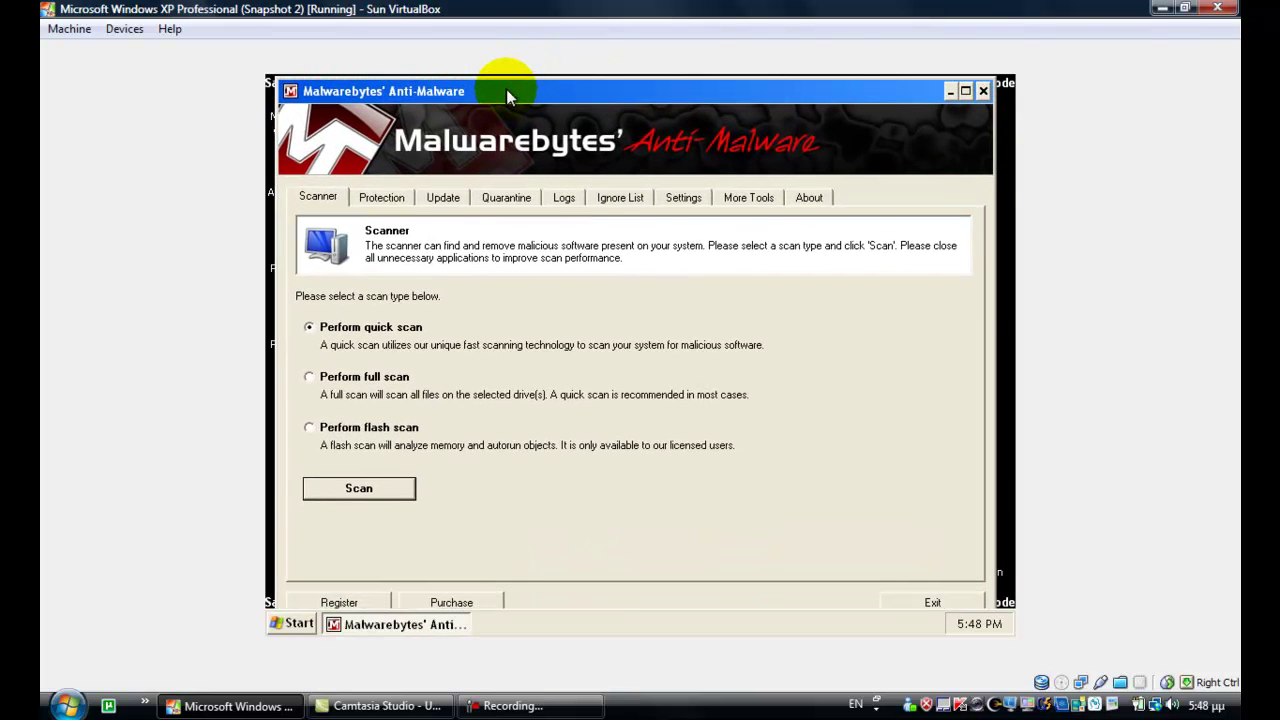
Update the Malwarebytes malware database from version 4105 to 4323 through the Update tab.
left_click(450, 201)
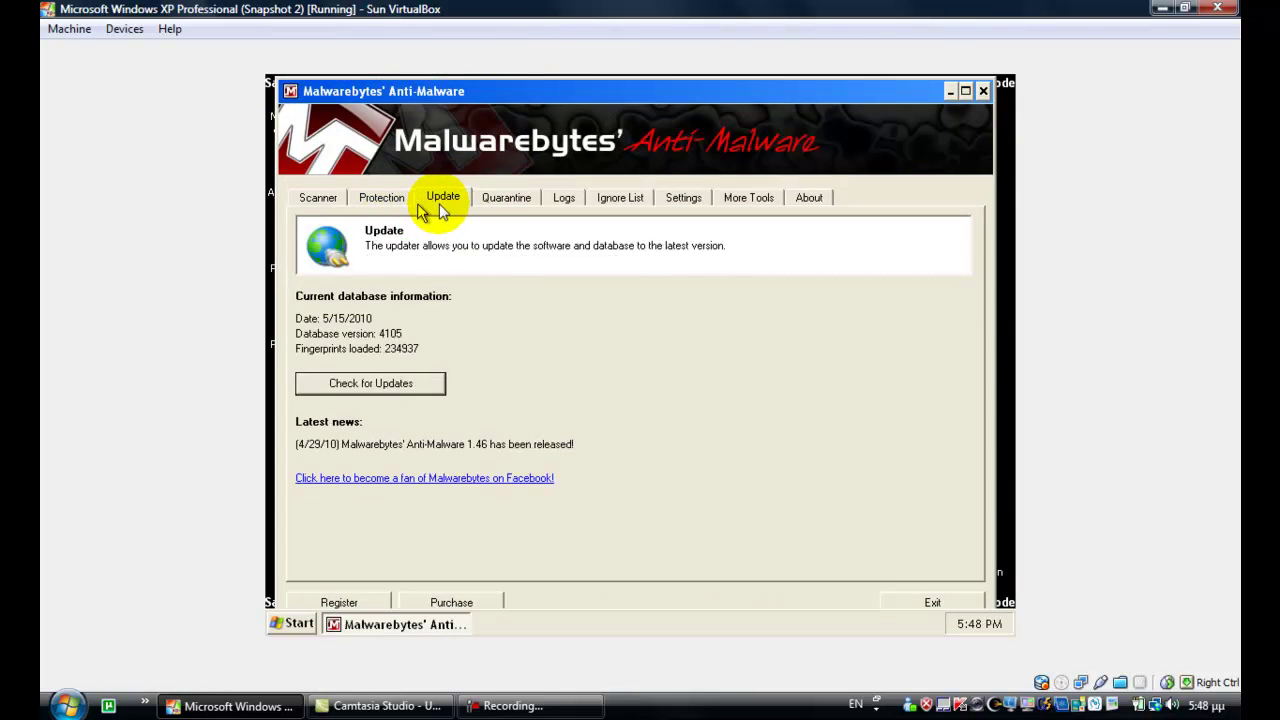
left_click(412, 386)
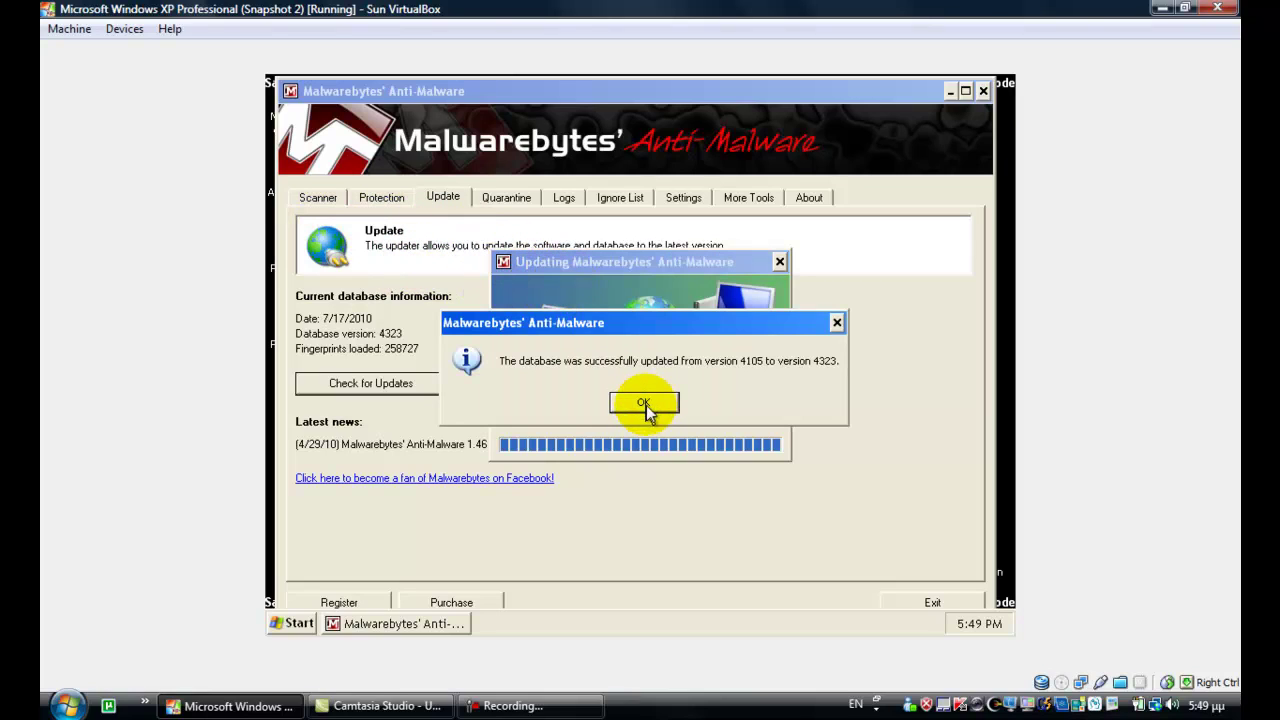
left_click(644, 403)
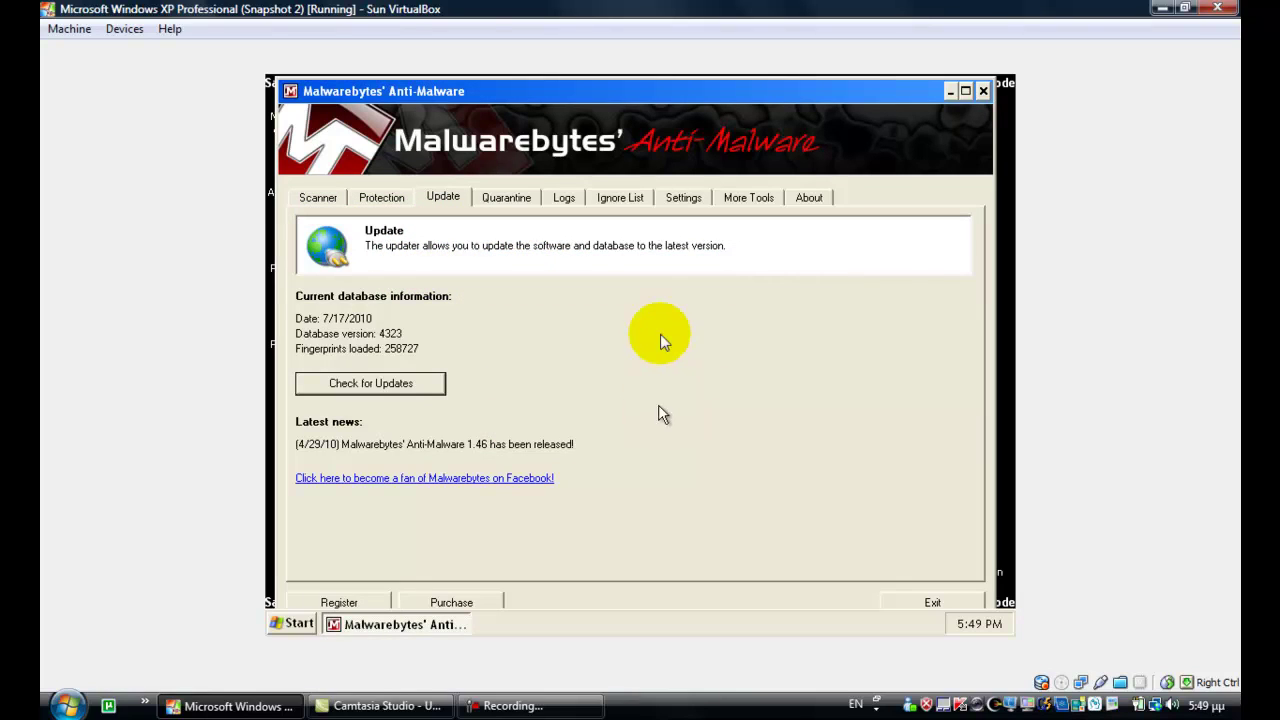
Run a quick scan from the Malwarebytes Scanner tab.
left_click(326, 203)
left_click(310, 328)
left_click(363, 493)
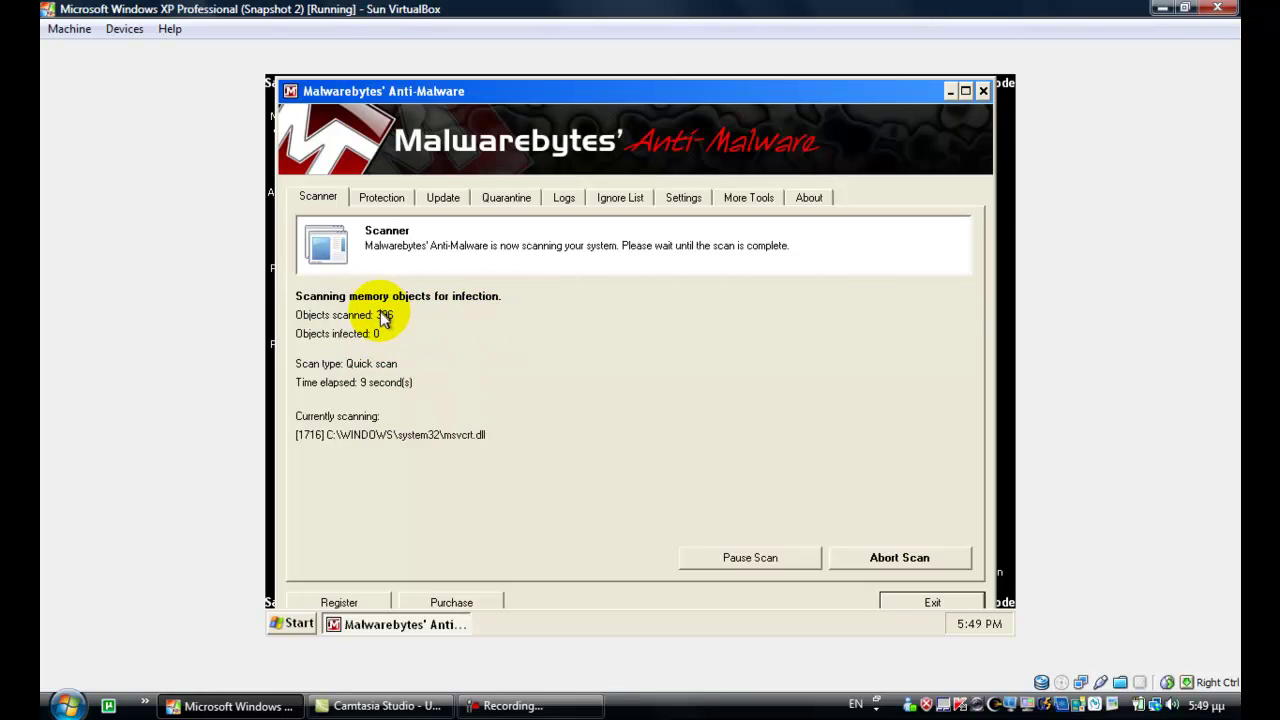
Dismiss the scan-complete notice and restore the main window reporting 7 infected objects.
left_click(592, 706)
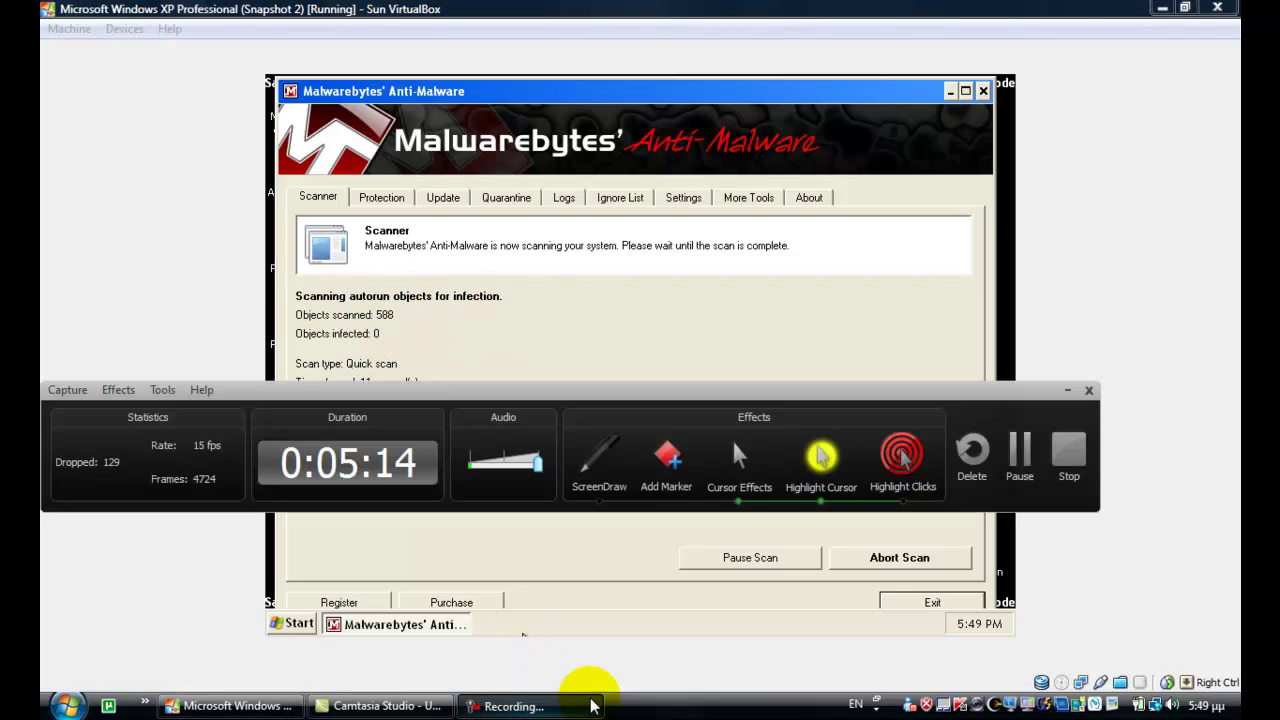
left_click(1020, 452)
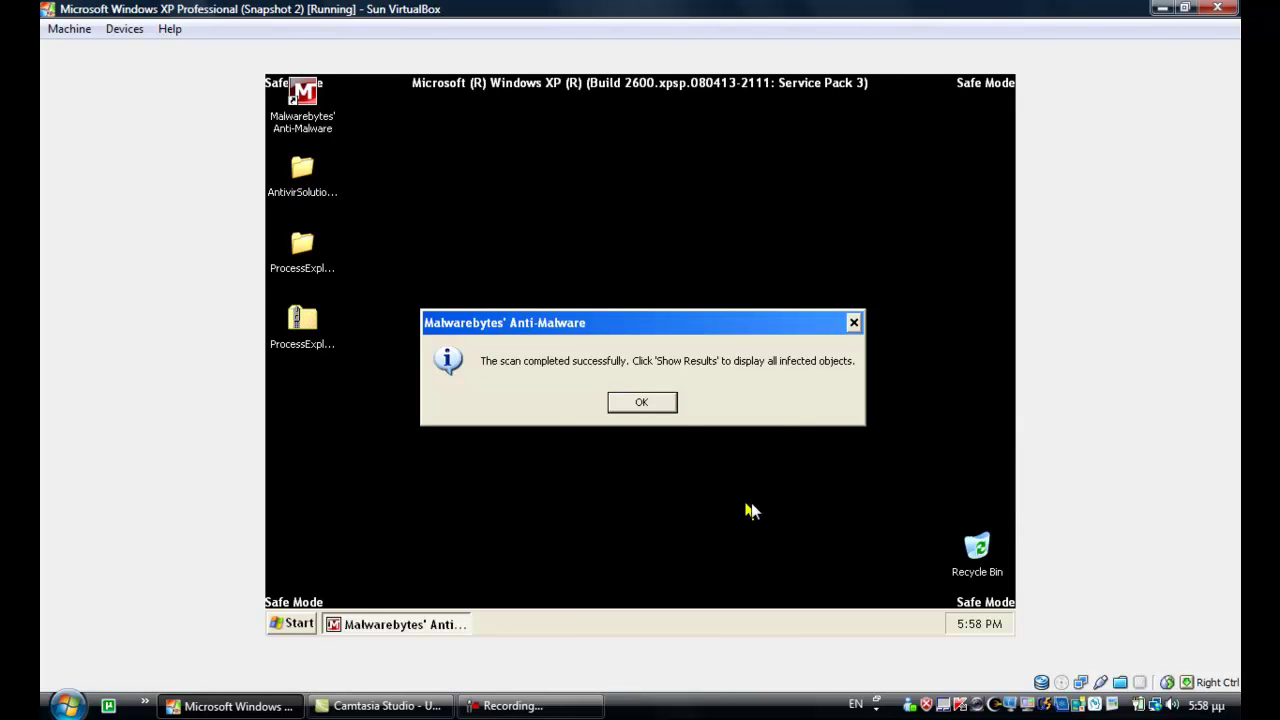
mouse_move(589, 322)
left_mouse_down()
mouse_move(606, 320)
mouse_move(565, 316)
left_mouse_up()
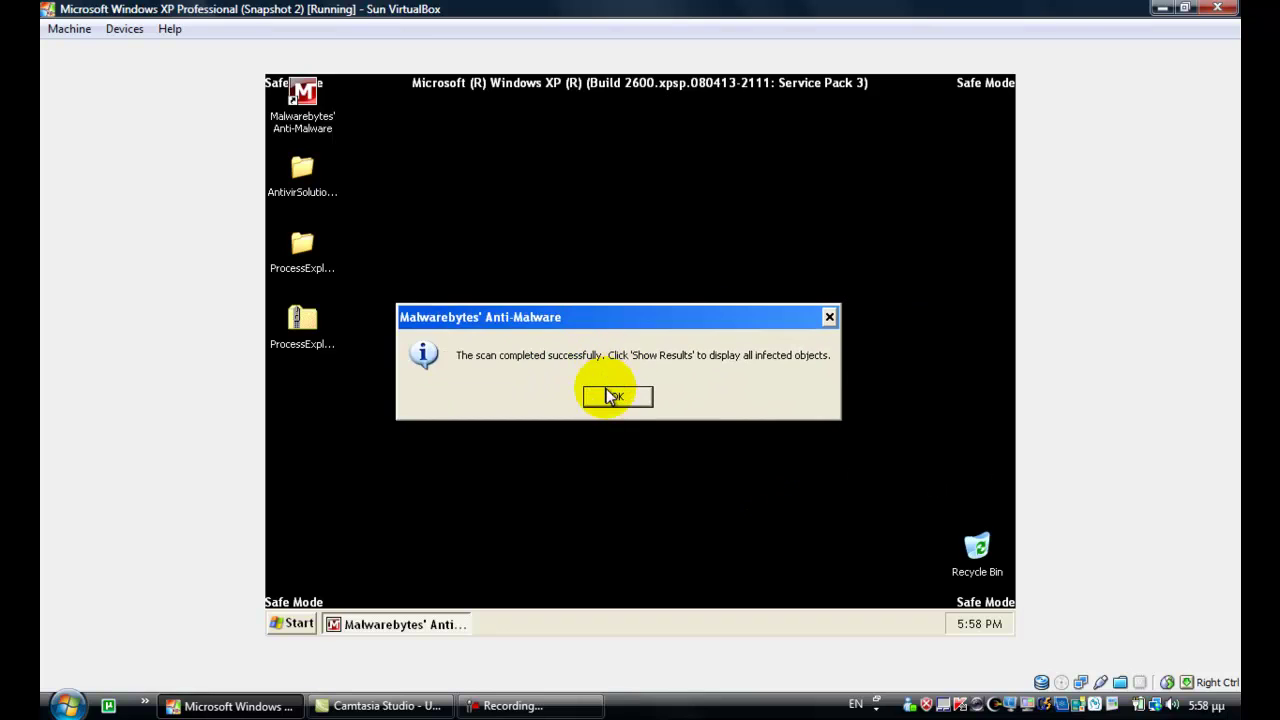
left_click(612, 397)
left_click(443, 621)
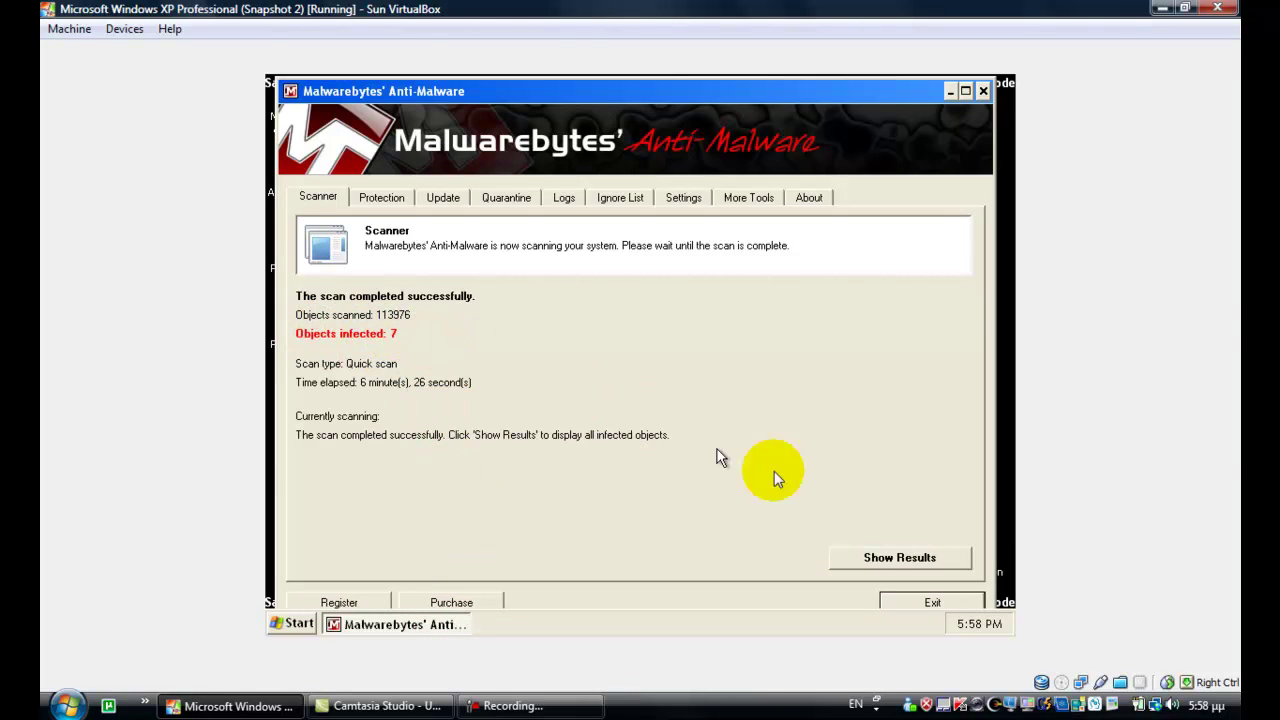
Show the scan results and look over the 7 detected threats one by one.
left_click(886, 557)
left_click_drag(425, 291, 527, 291)
left_click(433, 372)
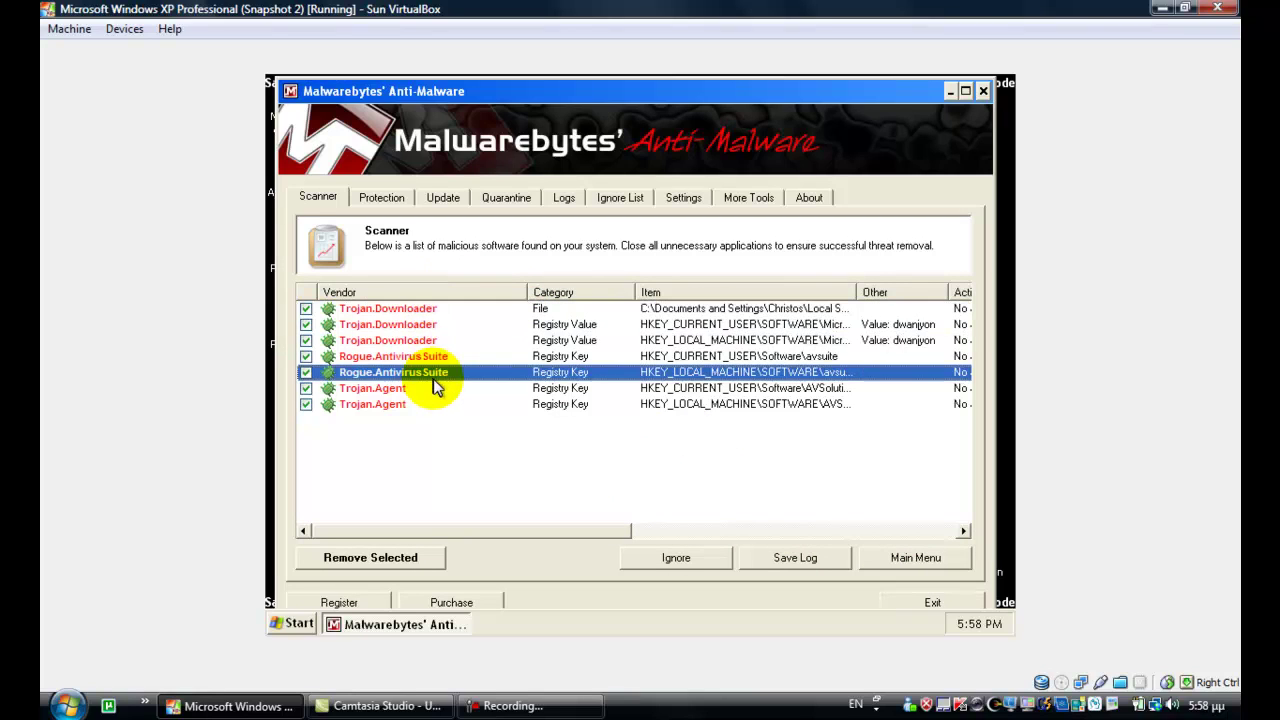
left_click(440, 341)
left_click(450, 372)
left_click(430, 310)
left_click(430, 340)
left_click(420, 390)
Widen the Item column to read full registry paths, then remove all checked threats.
left_click_drag(857, 292, 1000, 296)
left_click_drag(600, 532, 846, 533)
left_click_drag(852, 292, 1014, 290)
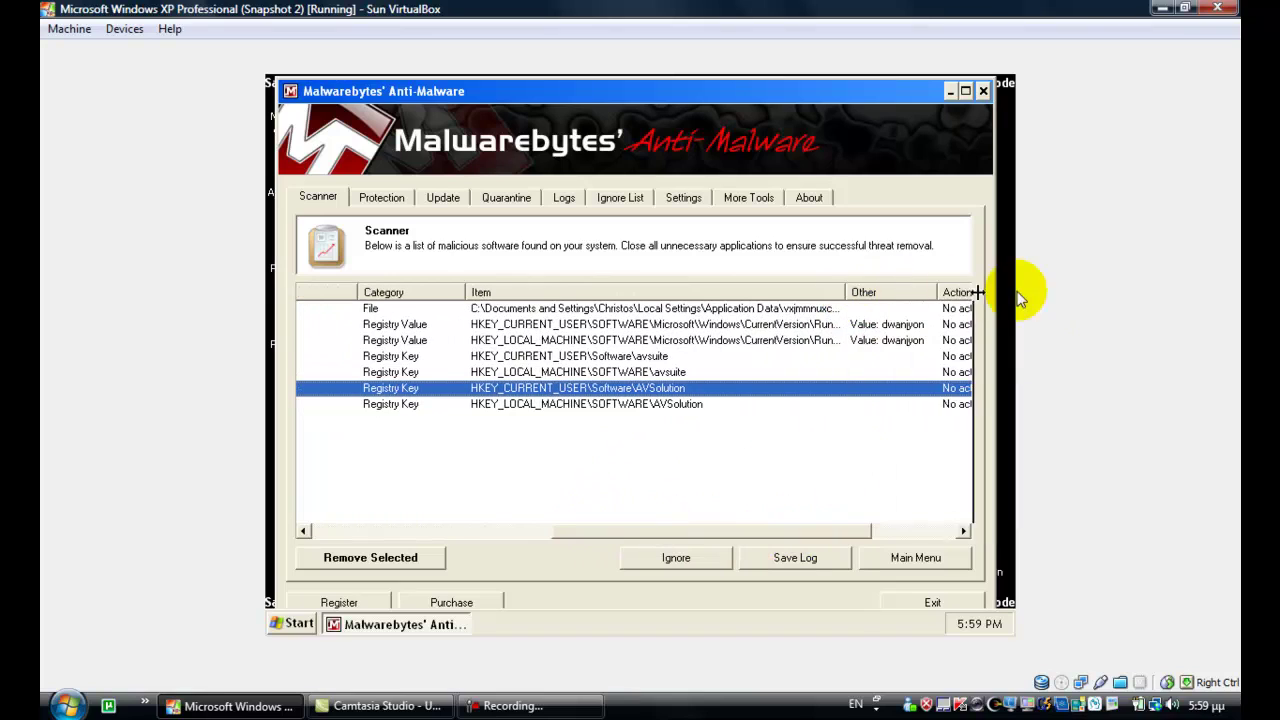
left_click_drag(630, 533, 423, 531)
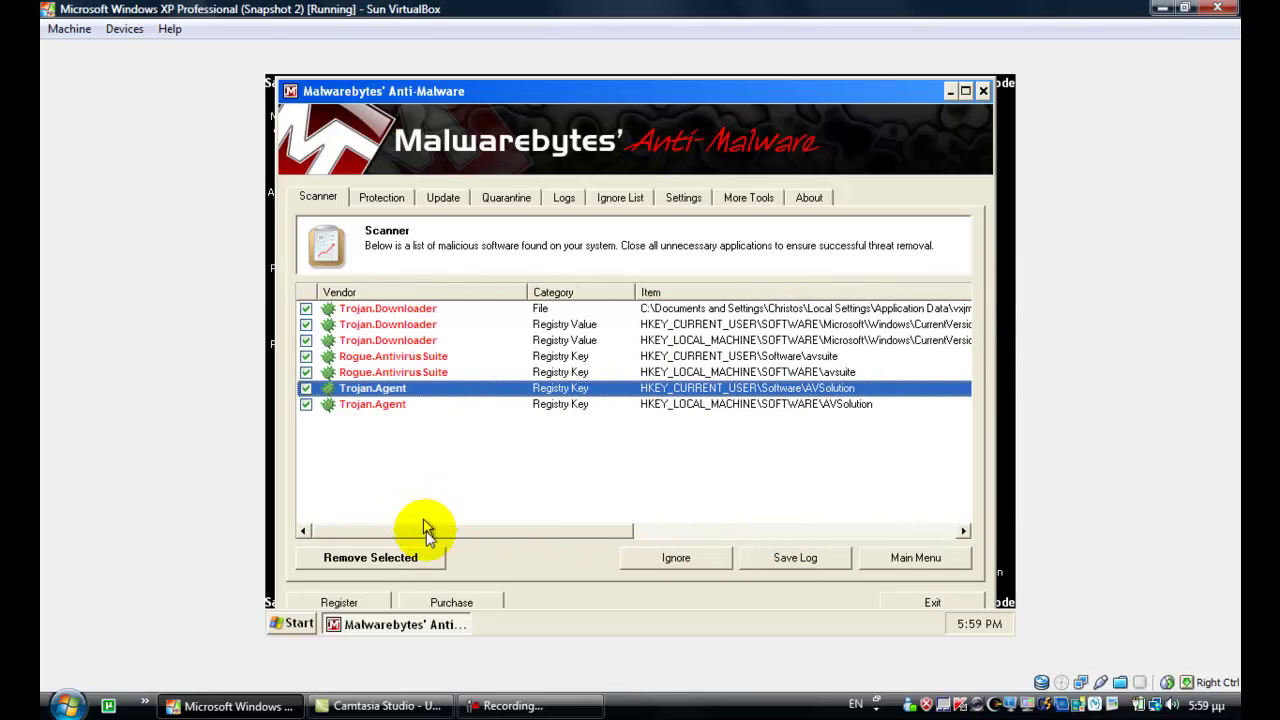
left_click(420, 558)
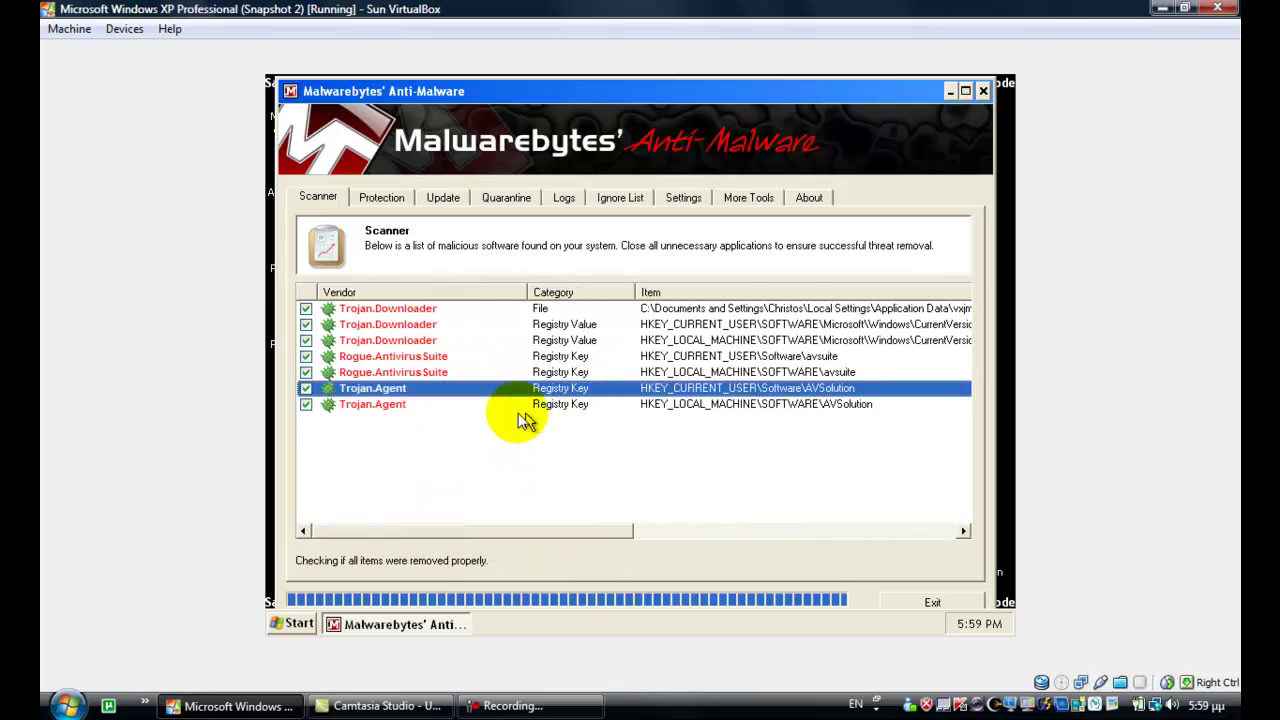
Confirm the removal finished, close the Notepad scan log, and accept the restart prompt.
left_click(576, 420)
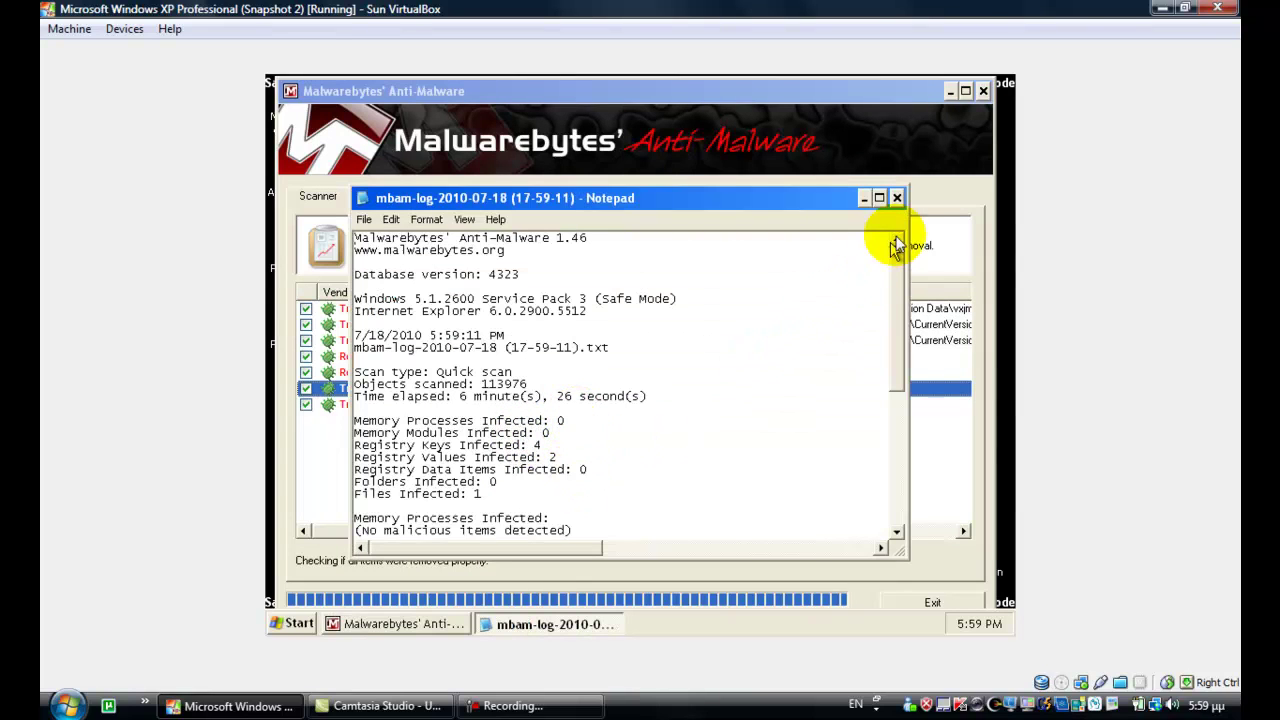
left_click(896, 197)
left_click(607, 419)
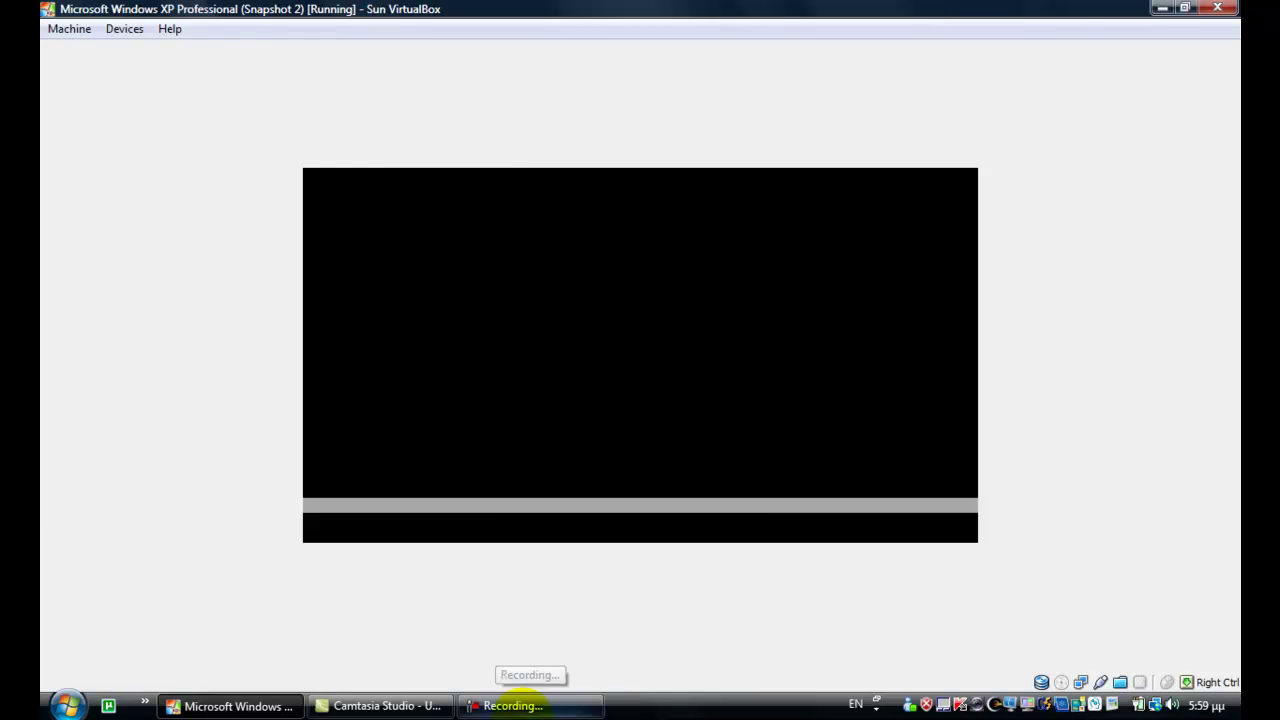
left_click(505, 705)
Wait while the Windows XP guest reboots in normal mode to its startup screen.
left_click(1020, 449)
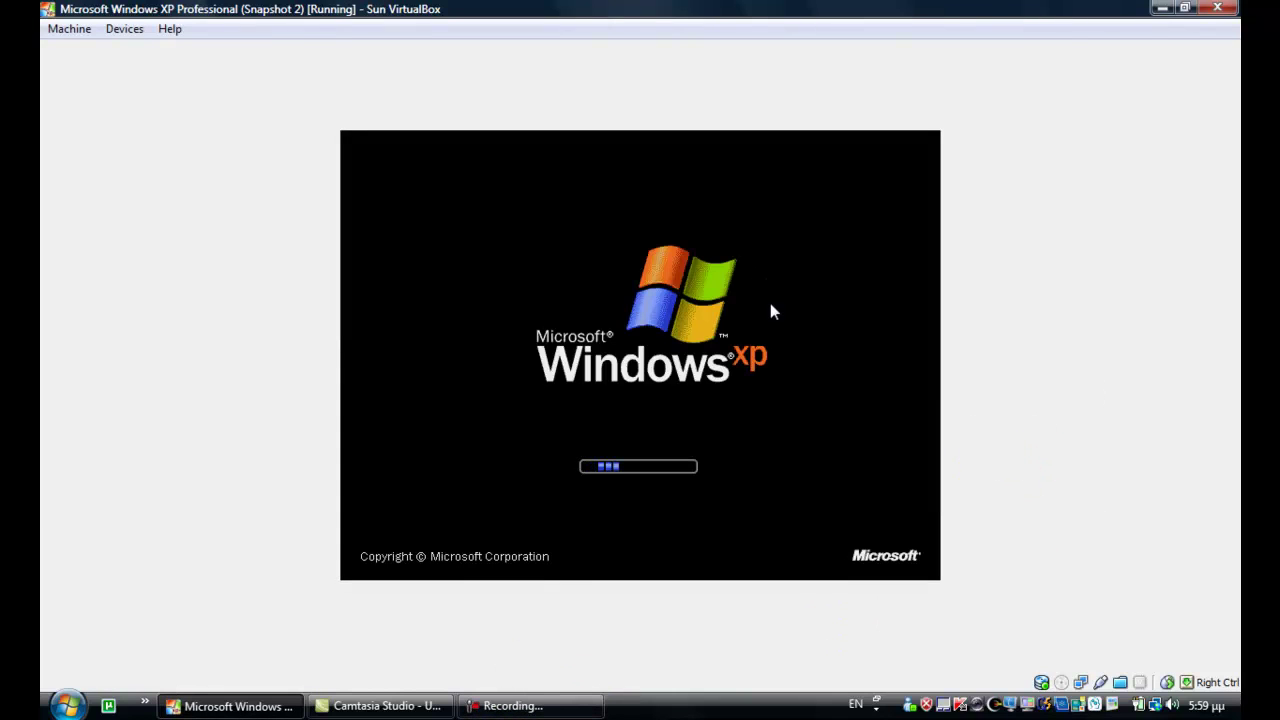
left_click(405, 706)
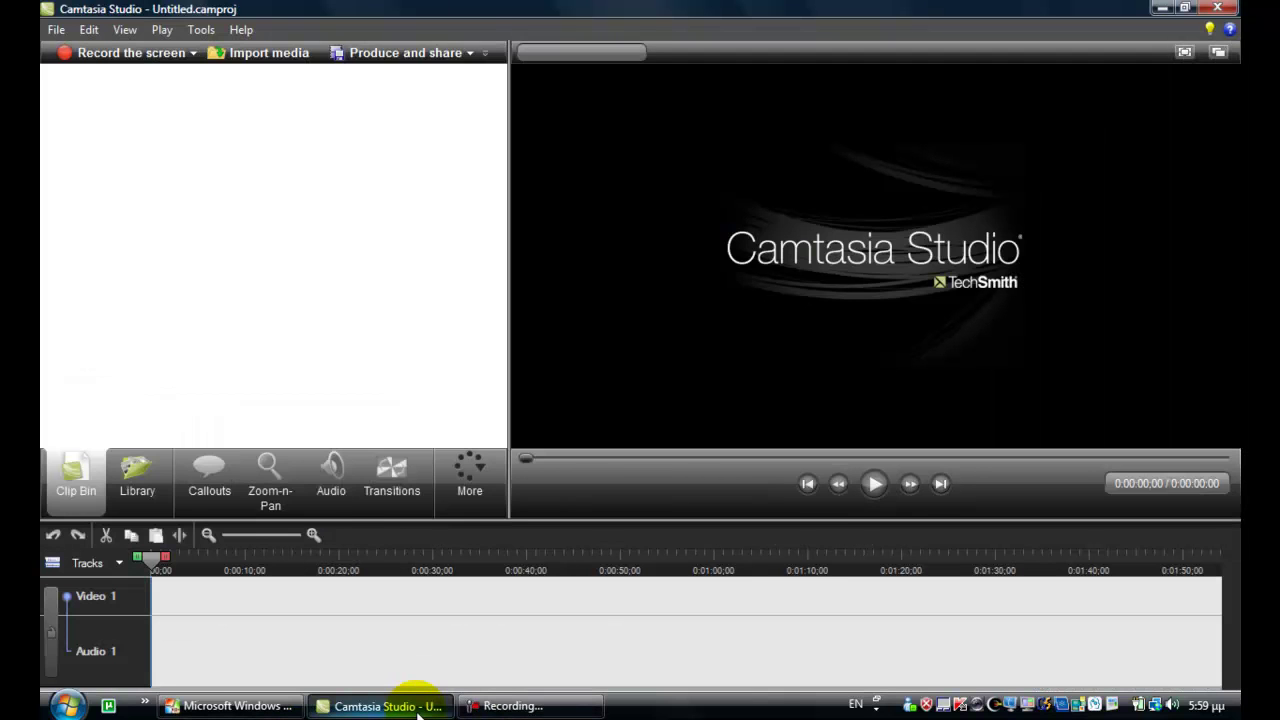
left_click(418, 706)
left_click(550, 705)
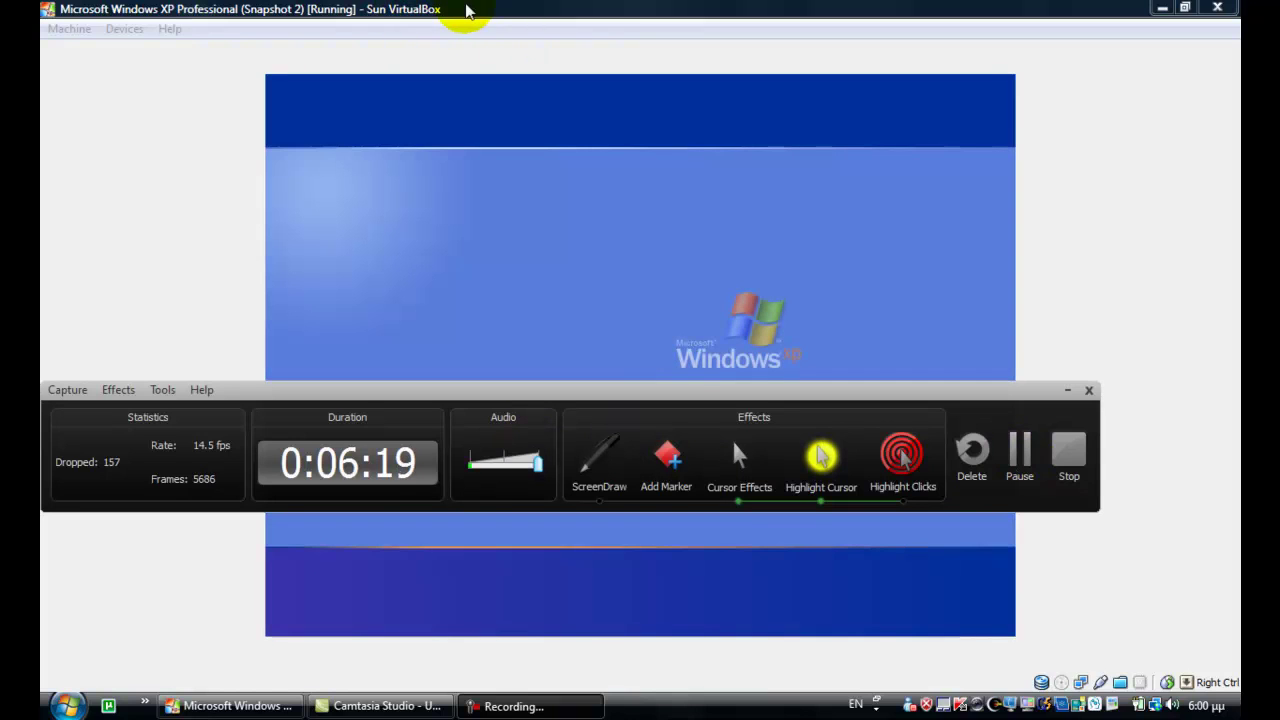
left_click(466, 9)
left_click(1066, 390)
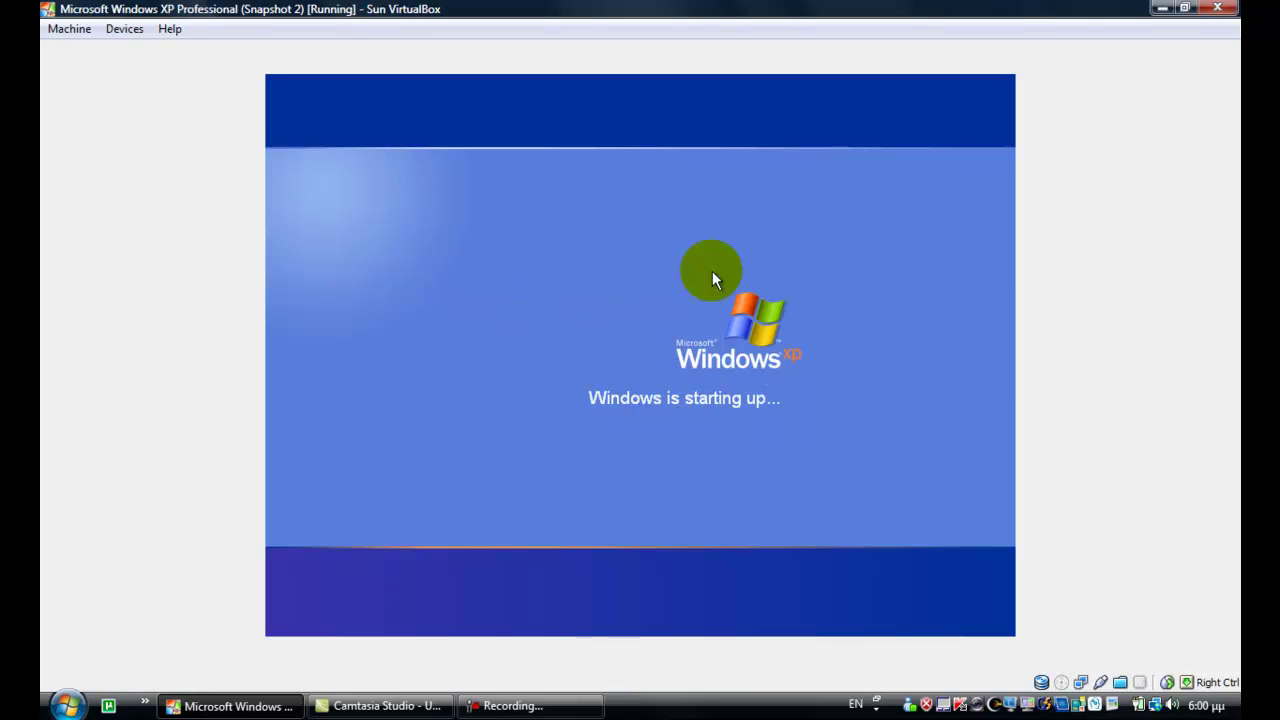
left_click(540, 706)
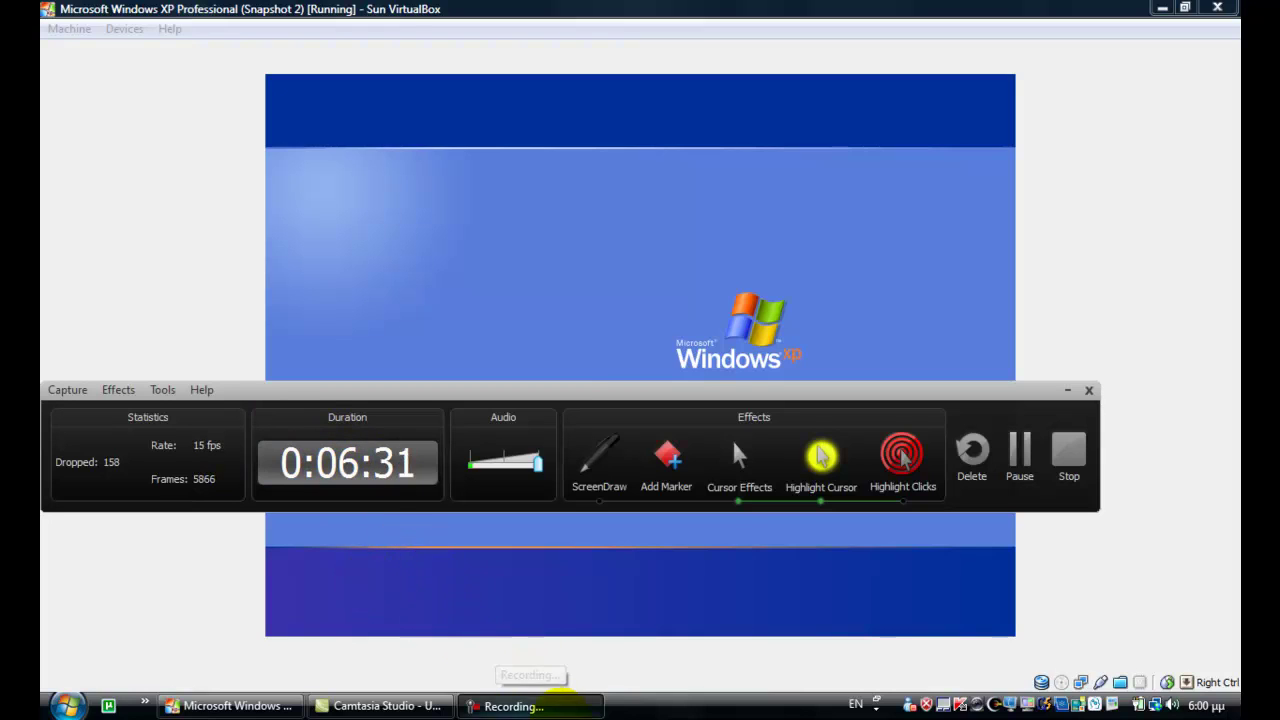
left_click(525, 706)
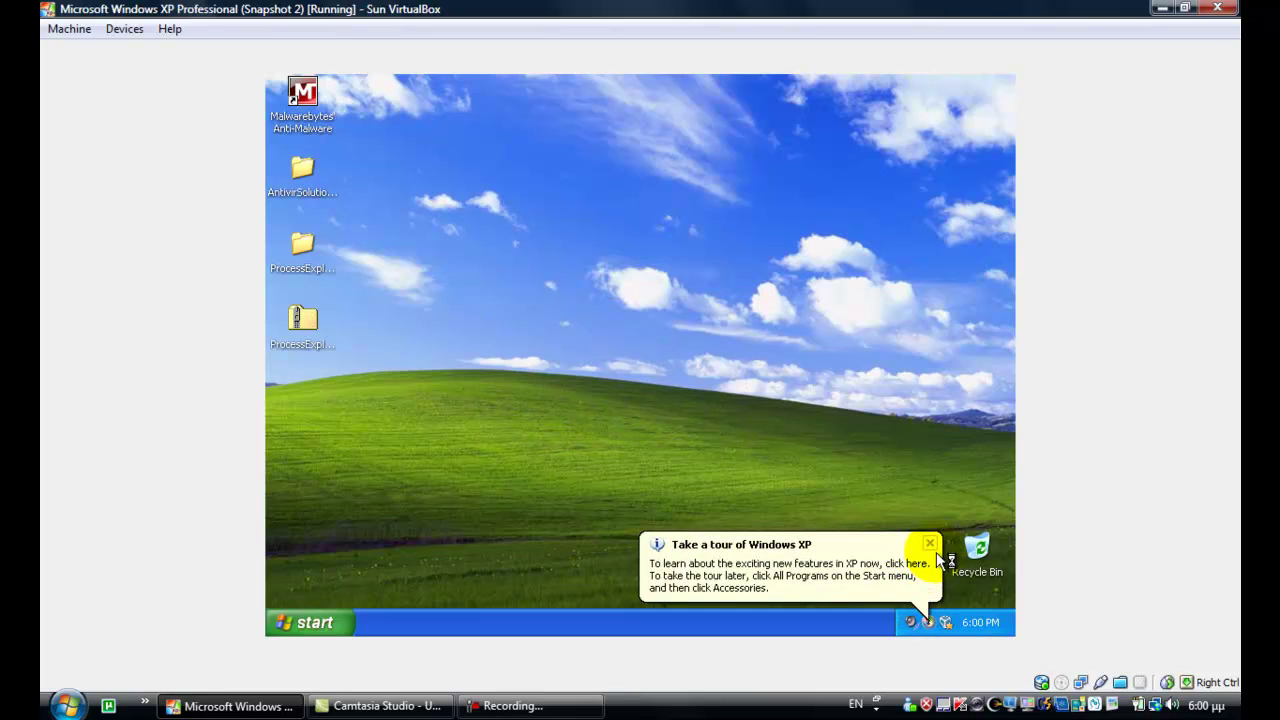
Close the XP tour and computer-at-risk balloons, then restore and re-maximize the VirtualBox window.
left_click(931, 546)
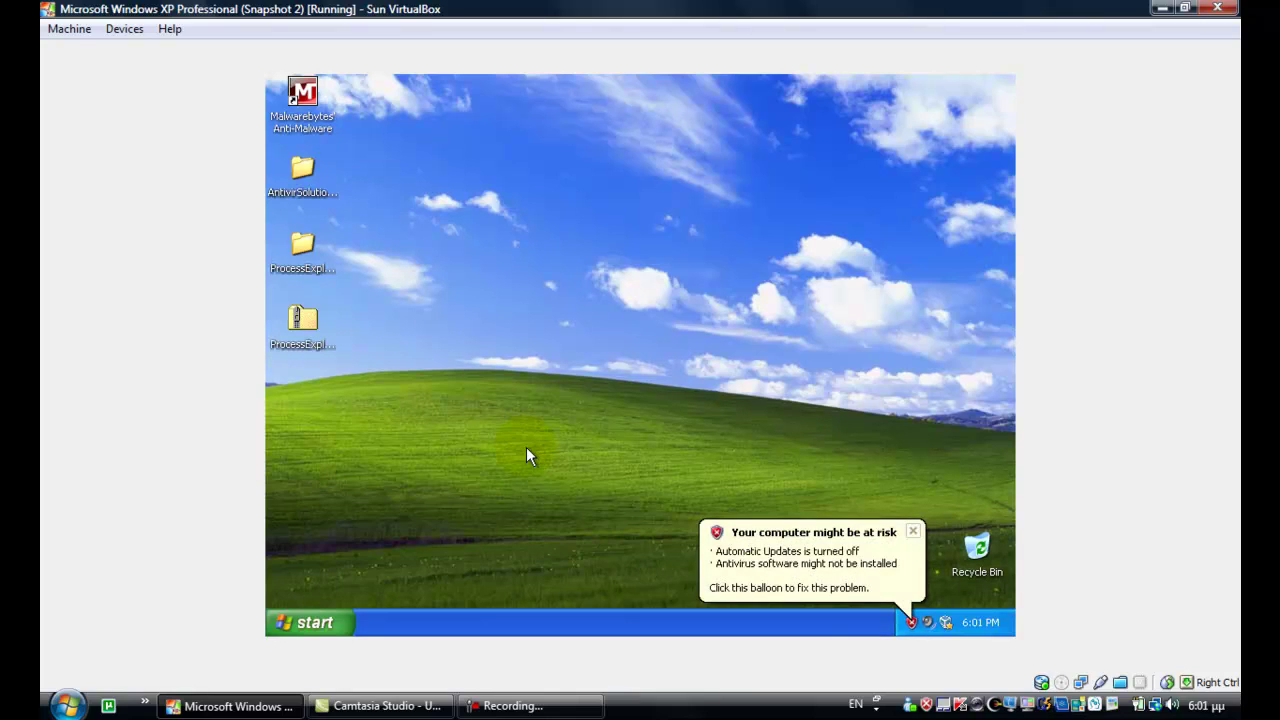
left_click(915, 535)
double_click(617, 17)
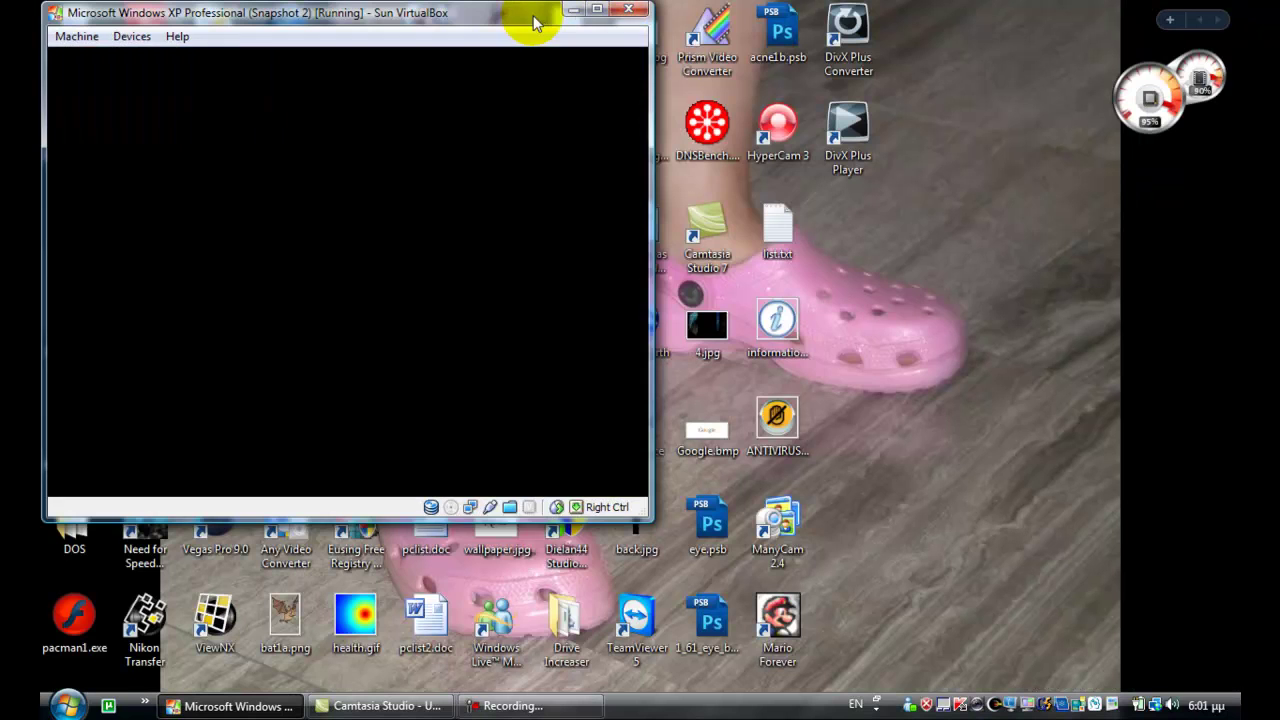
double_click(533, 22)
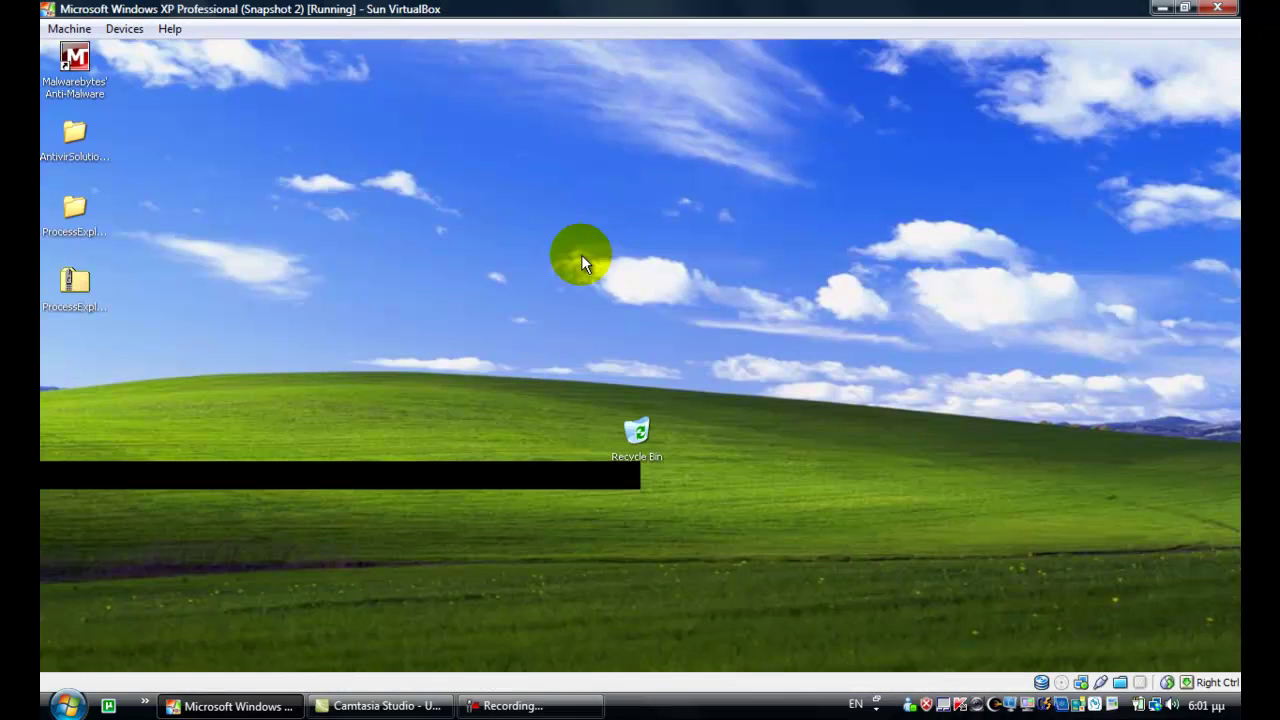
Move the Recycle Bin to the lower right and look through the All Programs list.
left_click_drag(636, 430, 1110, 570)
left_click(960, 512)
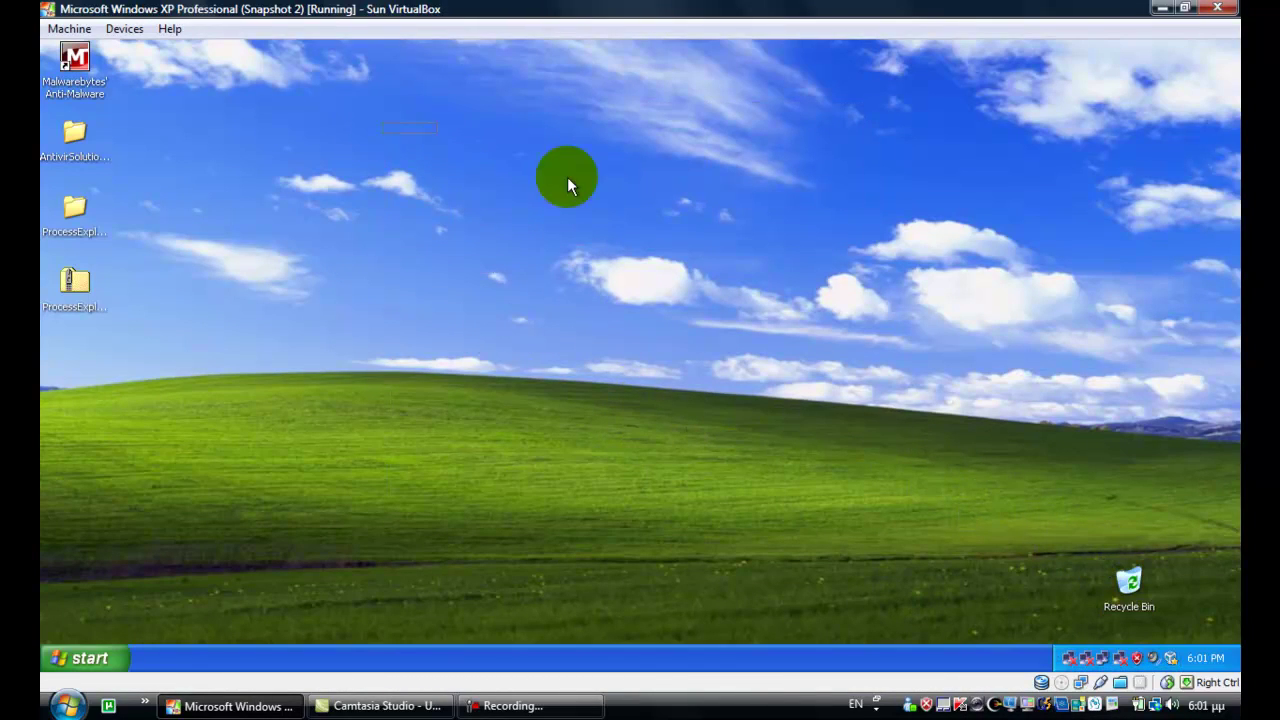
left_click(108, 660)
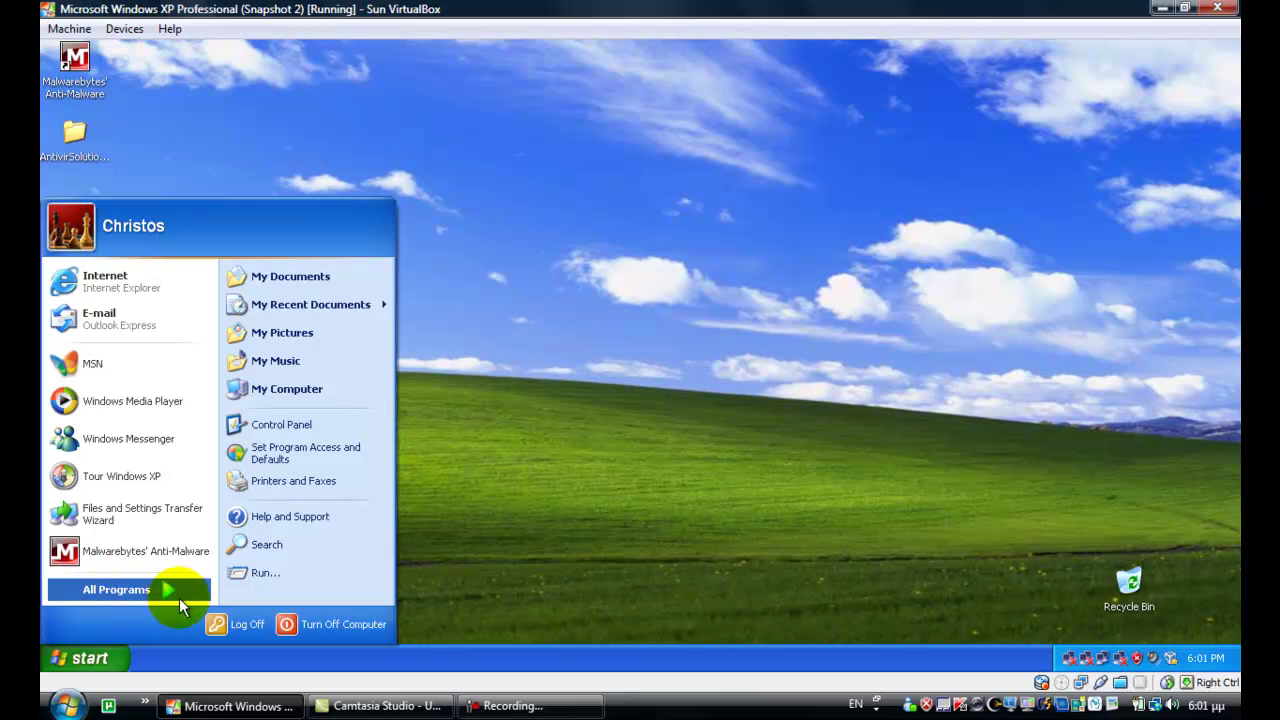
left_click(116, 589)
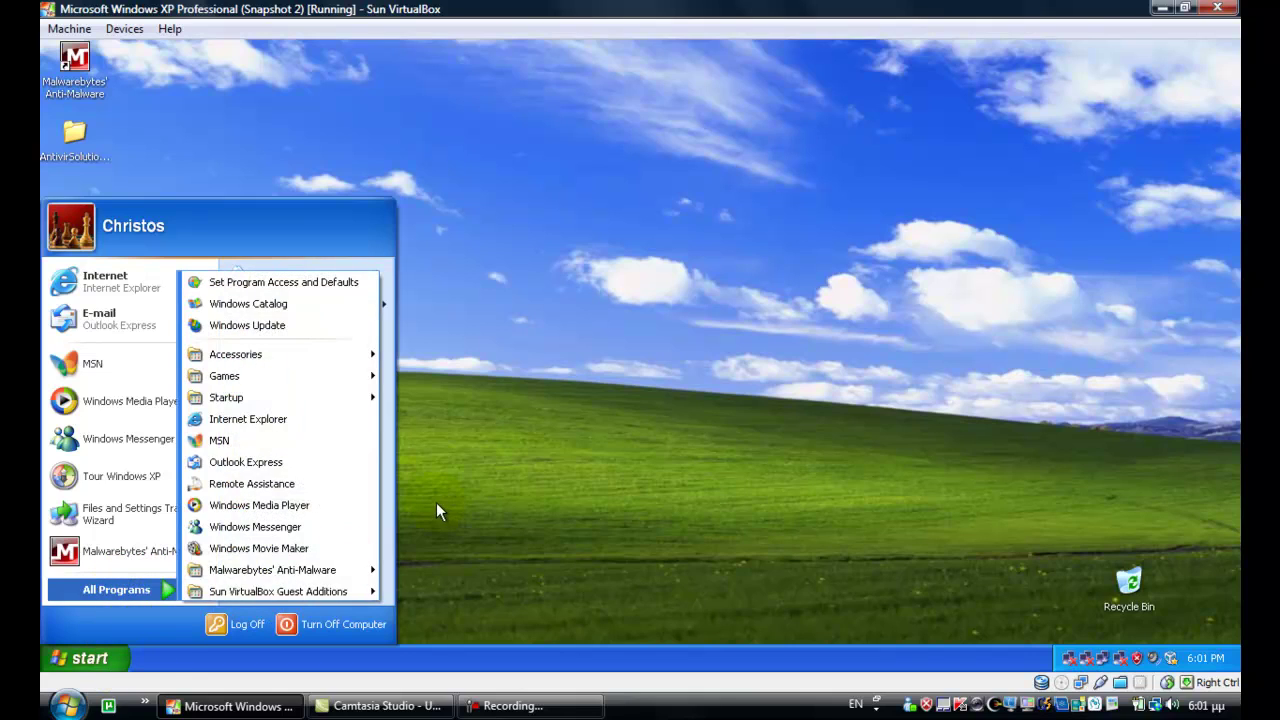
left_click(474, 541)
Open the AntivirSolutionPro desktop folder to check its contents, then close it.
left_click_drag(180, 174, 256, 433)
double_click(70, 145)
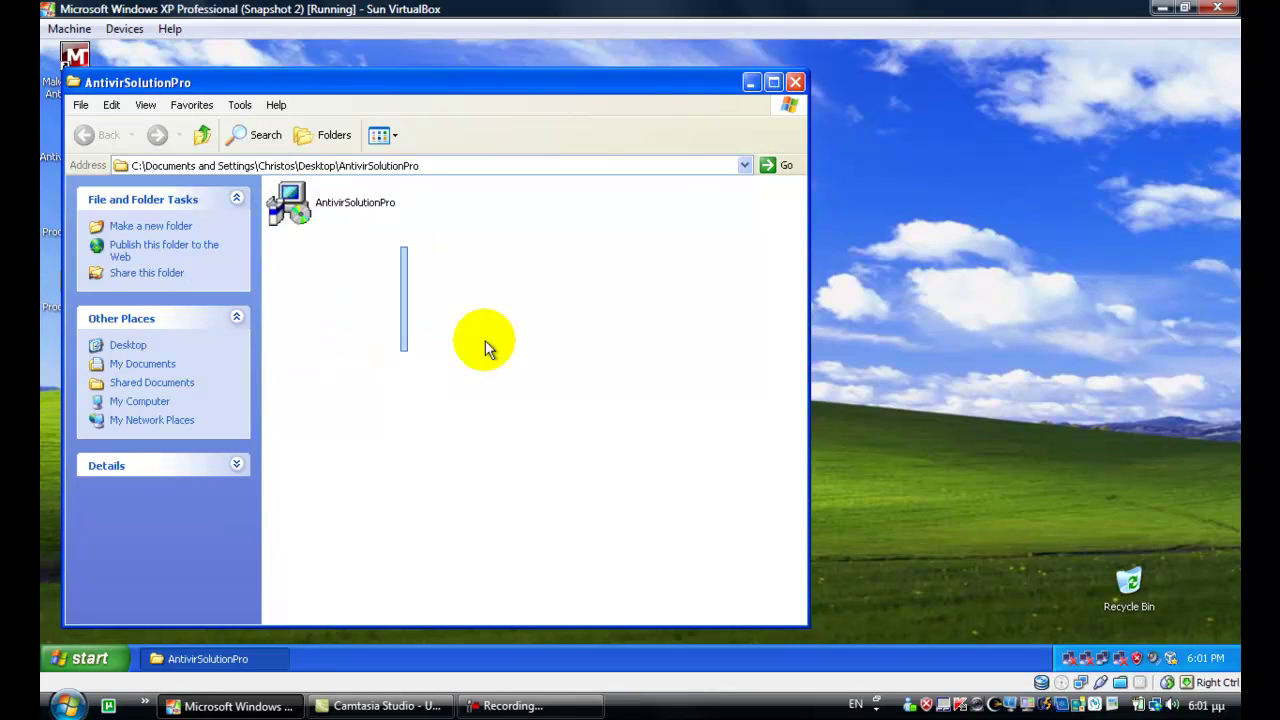
left_click(795, 82)
left_click_drag(562, 348, 303, 300)
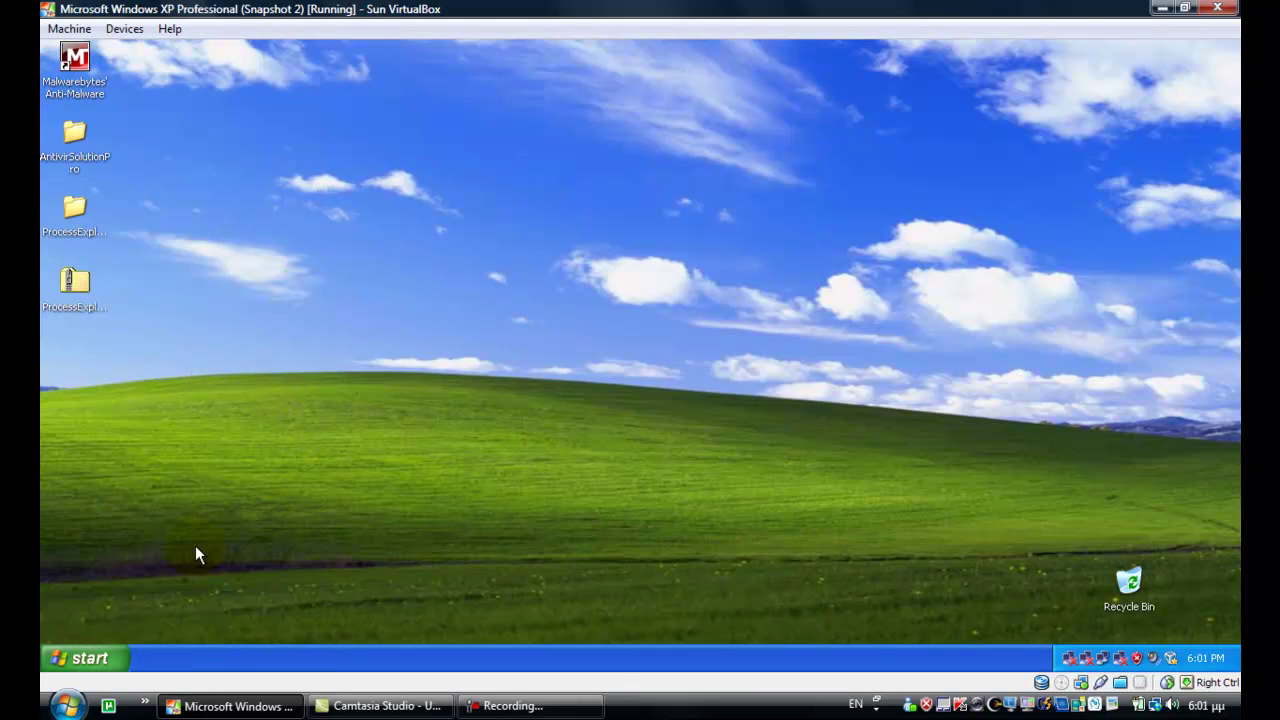
left_click(514, 705)
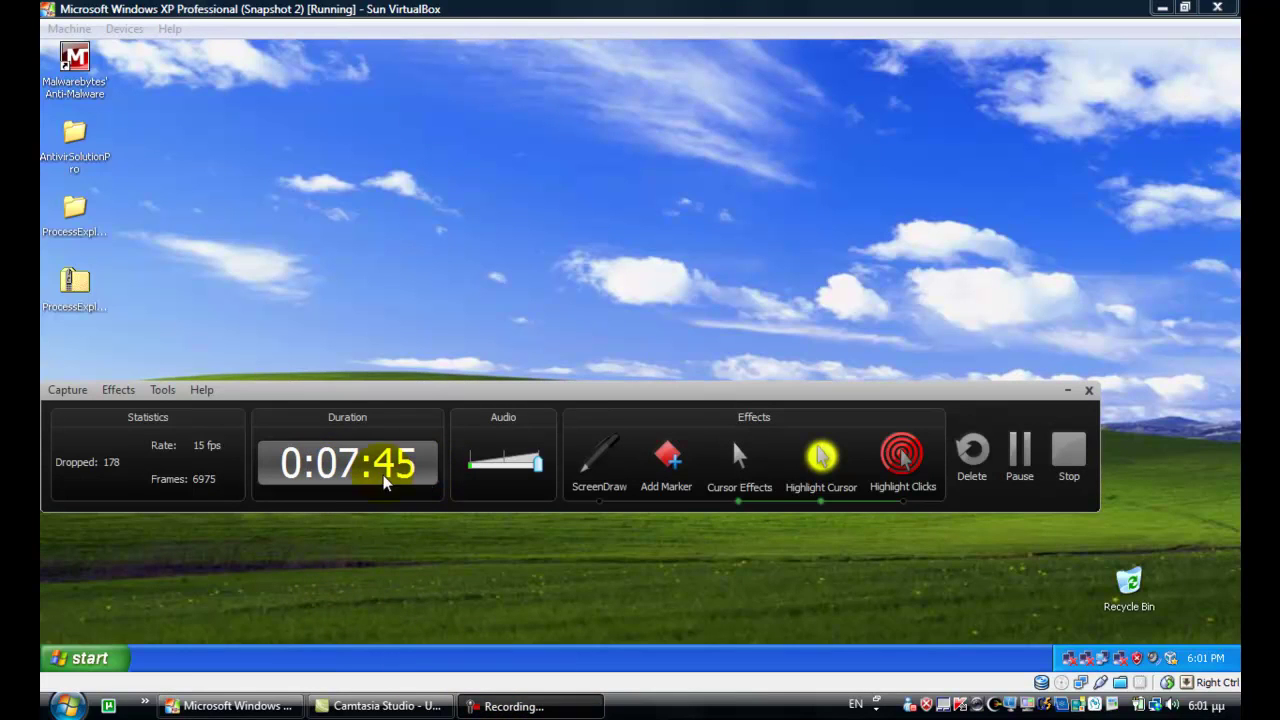
left_click_drag(400, 388, 431, 399)
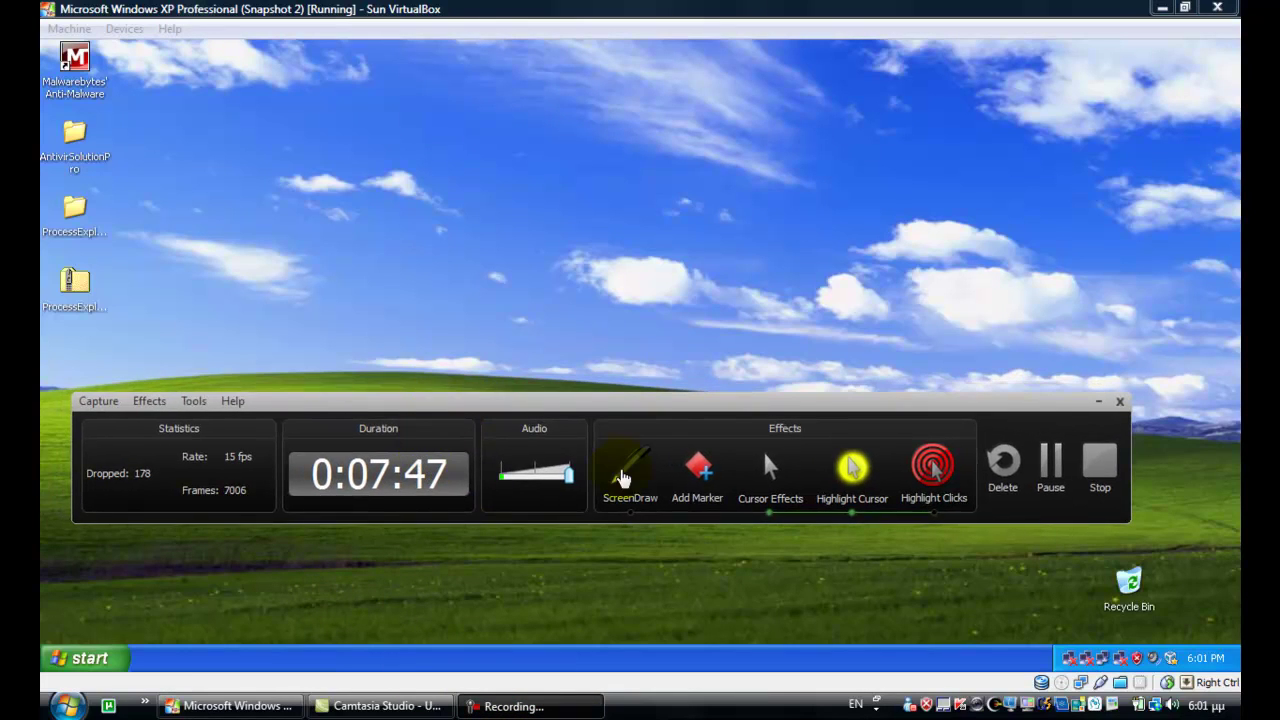